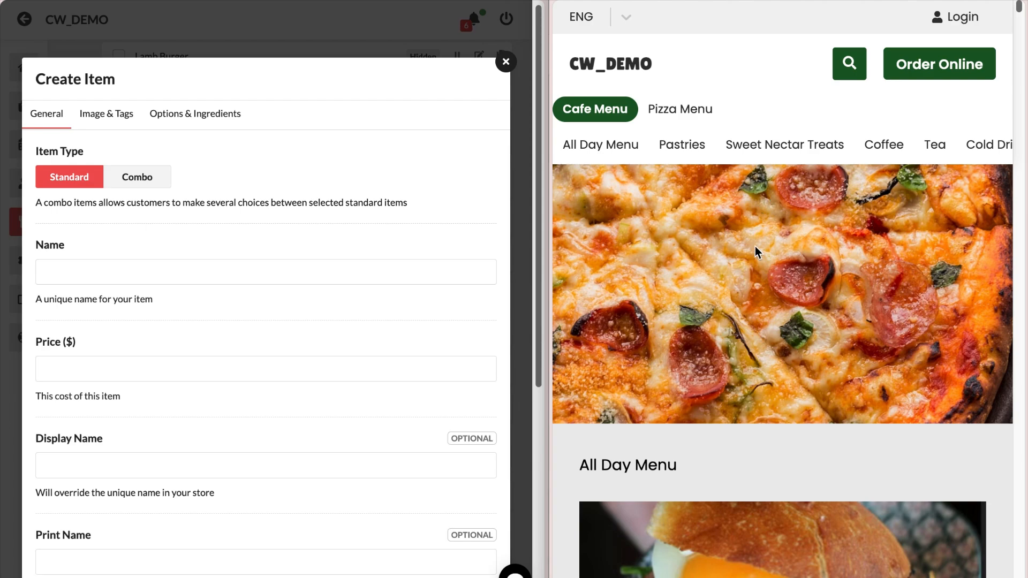
- Scroll the storefront preview, view the Pizza Menu, then switch back to the Cafe Menu
scroll(755, 251, down, 4)
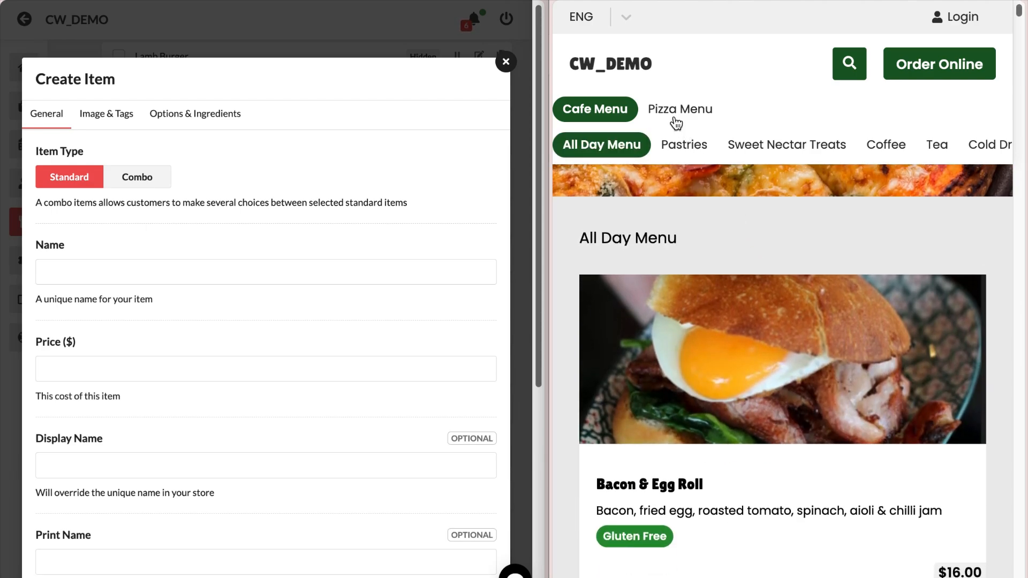
click(675, 120)
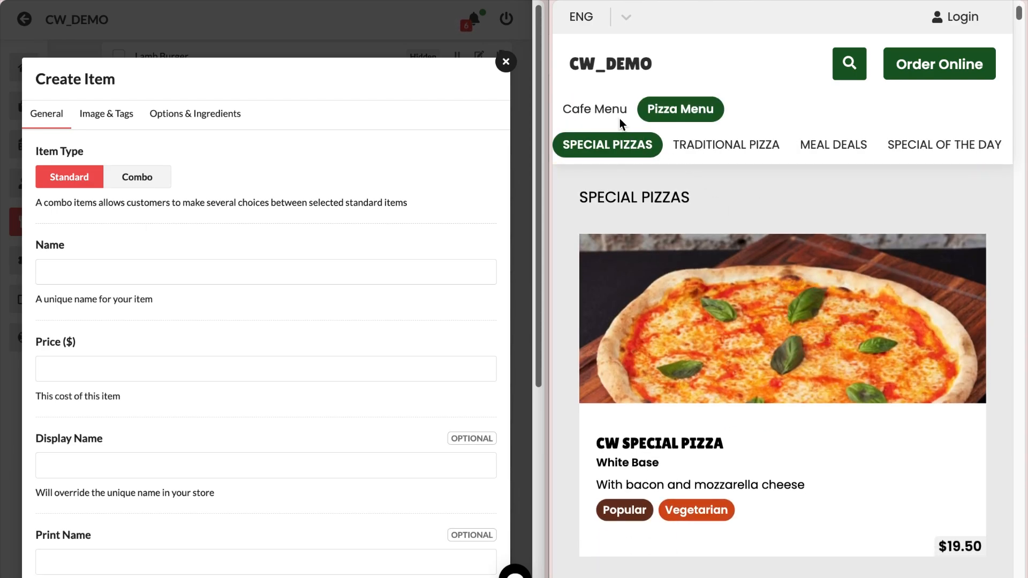
click(608, 112)
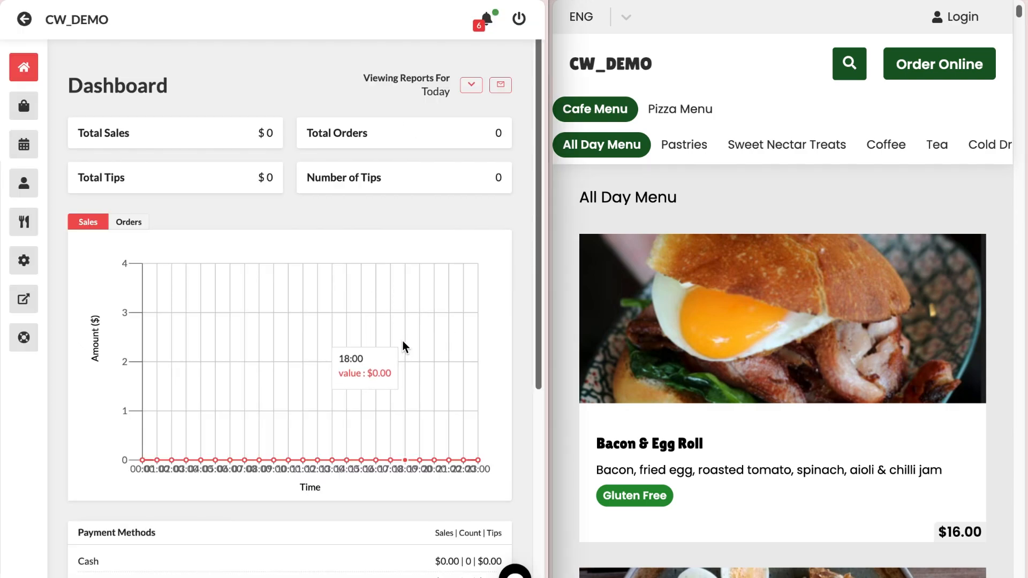
- Expand DEMO MENU's Standard / Combo category in Menus and start a new item there
click(21, 222)
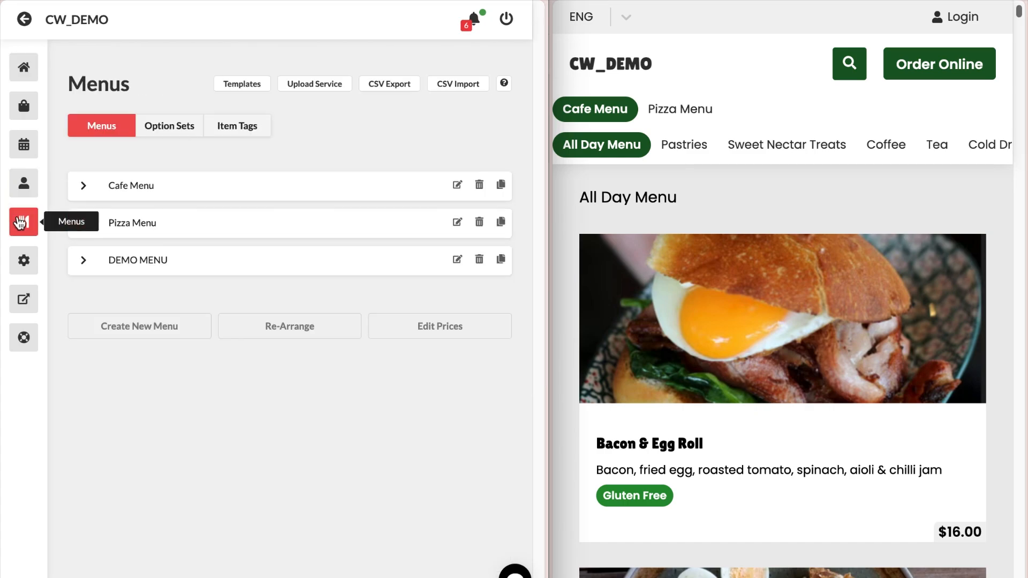
click(156, 272)
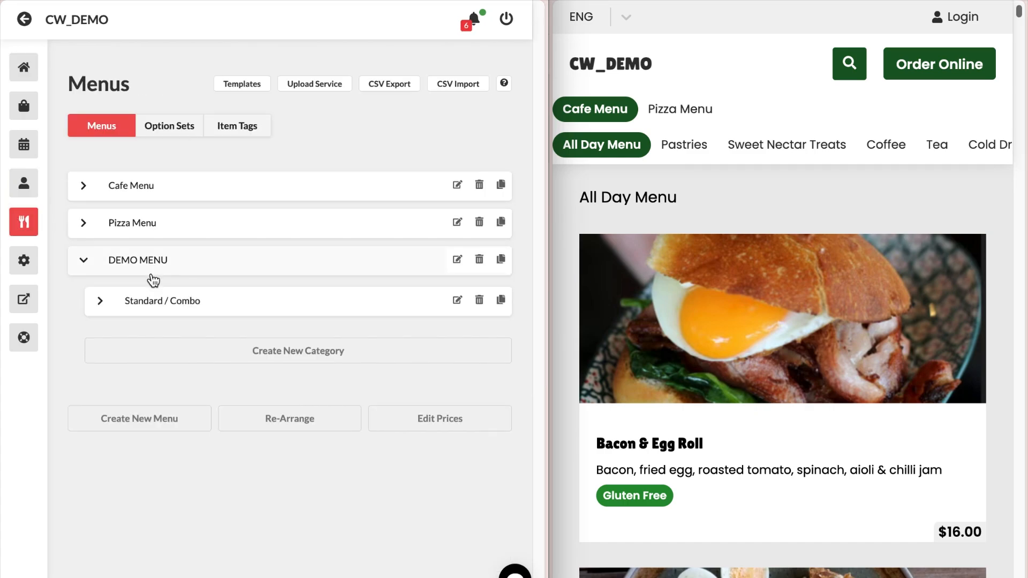
click(158, 301)
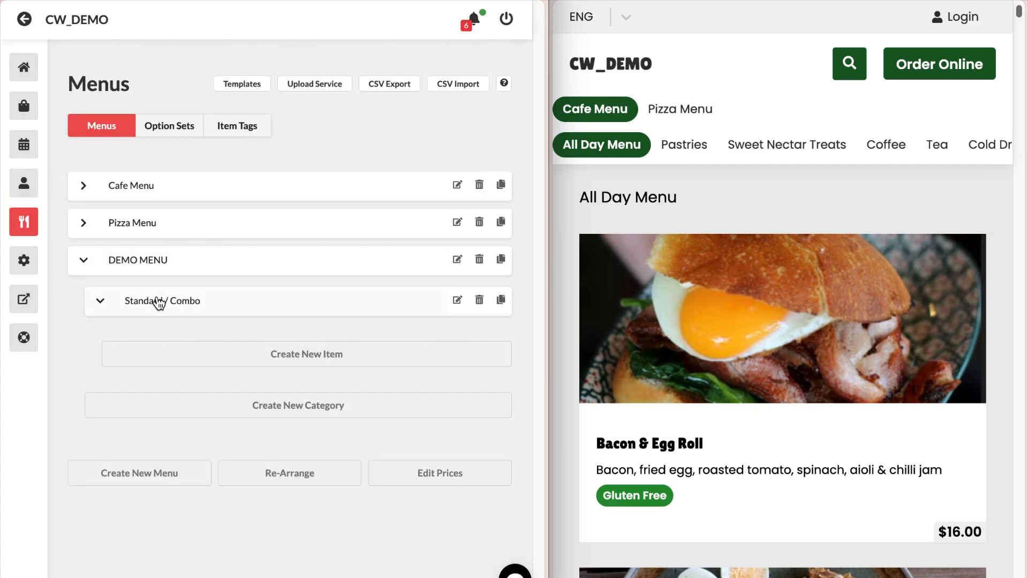
click(174, 354)
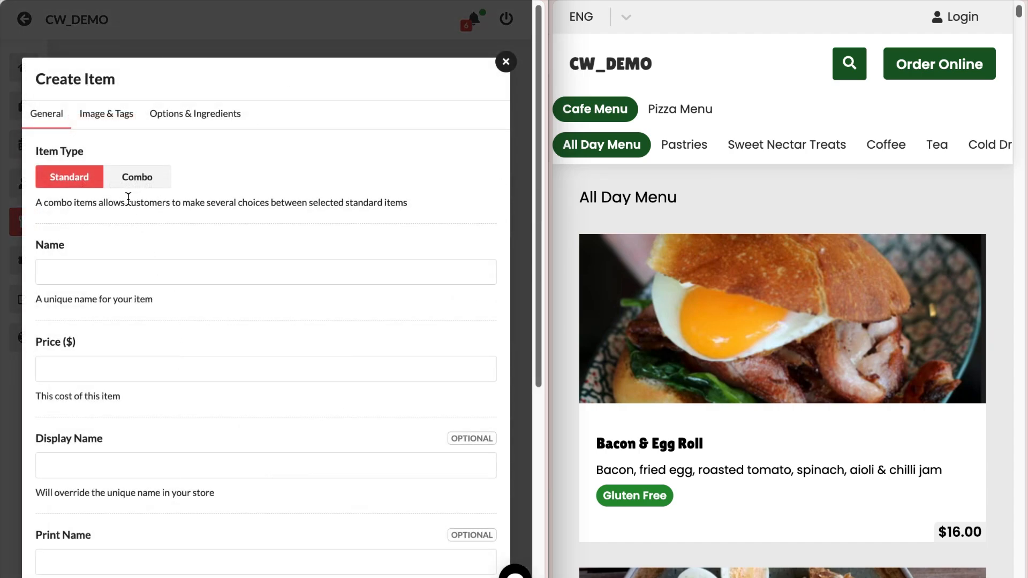
- Keep the new item as Standard rather than Combo and name it 'Pepperoni Pizza'
click(150, 187)
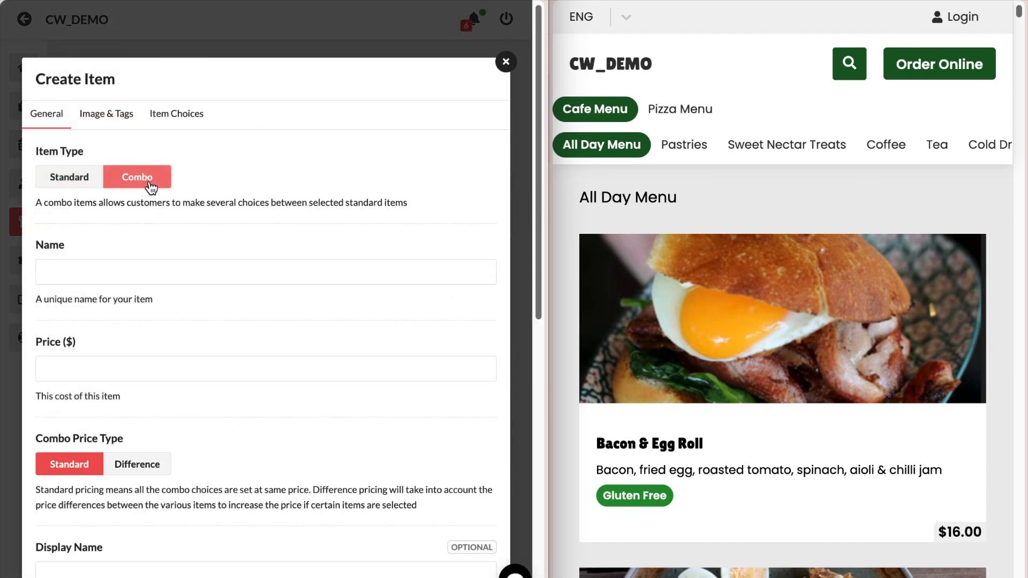
click(96, 176)
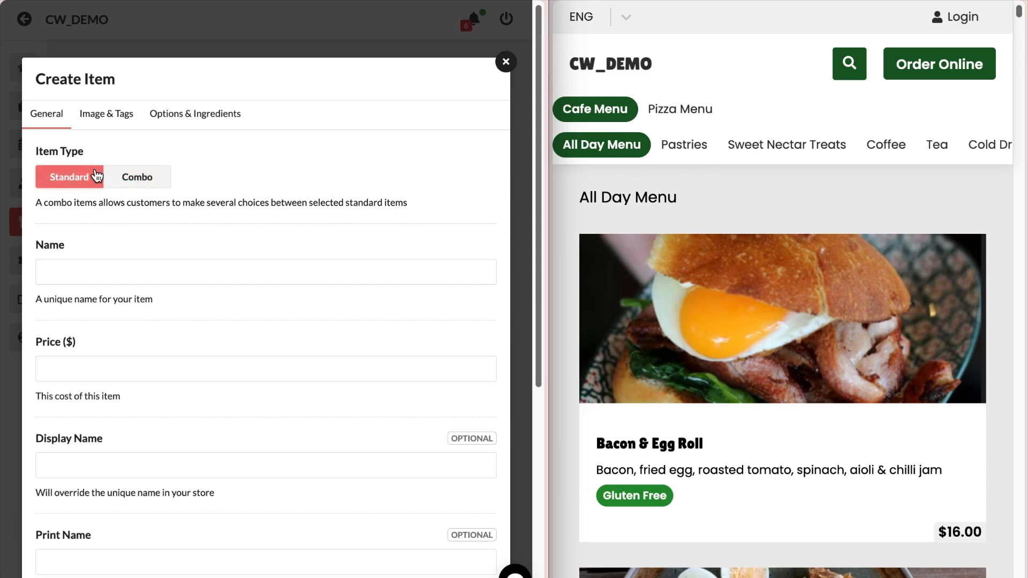
click(257, 260)
text(P)
text(epp)
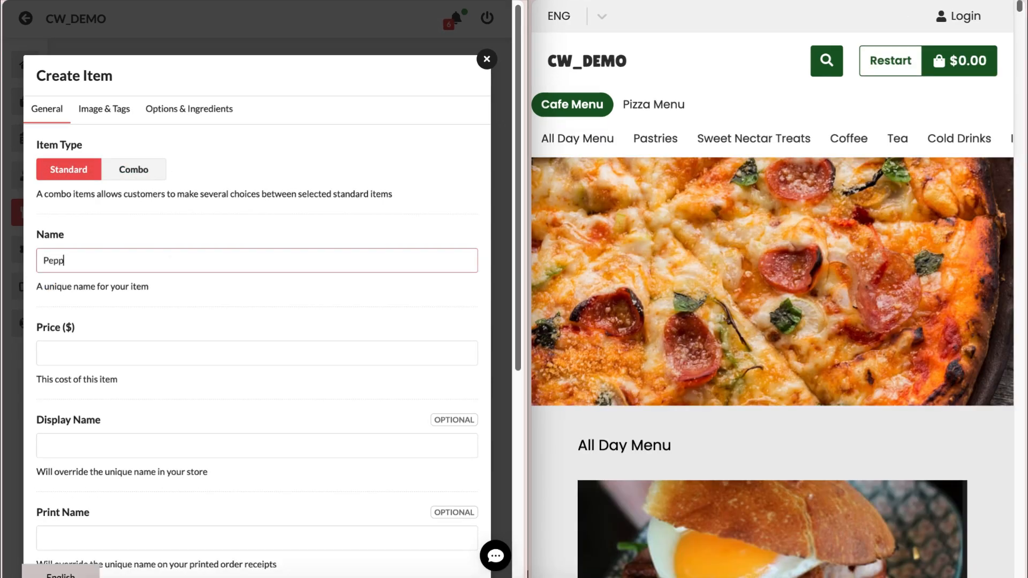
text(eroni Pizza)
- Set the item's price to 12.99 and its display name to 'Pepperoni'
click(182, 353)
text(12)
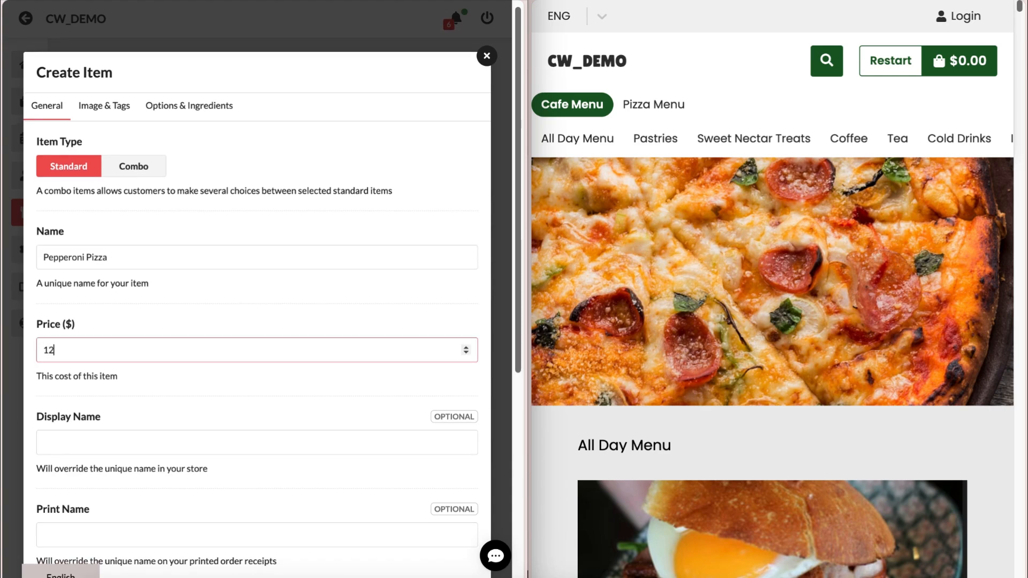
text(.99)
scroll(187, 323, down, 3)
click(186, 333)
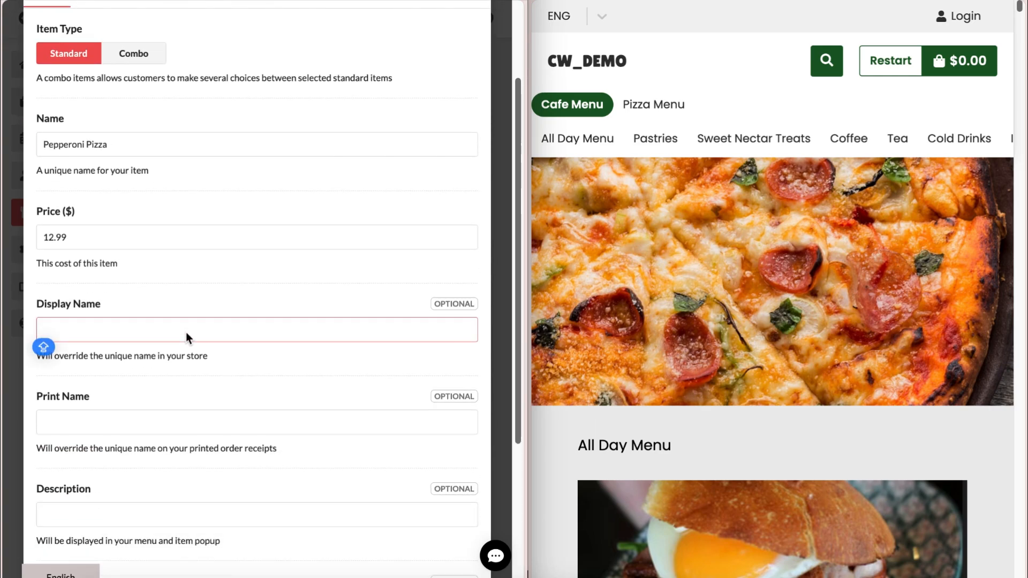
text(Pepperoni)
click(188, 345)
scroll(189, 344, down, 1)
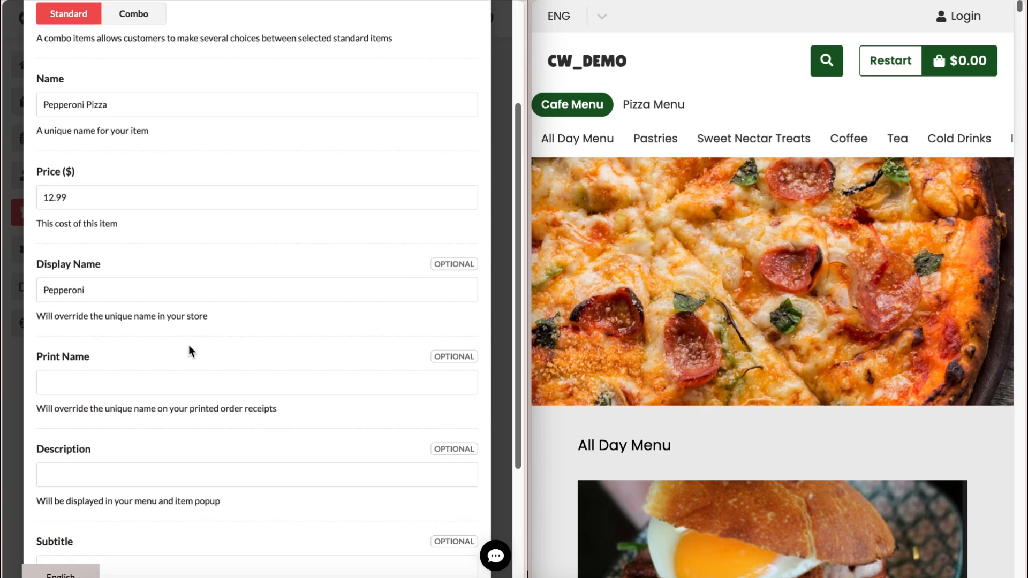
scroll(161, 401, down, 4)
- Add the description 'With Pepperoni and Mozzarella Cheese' and subtitle 'Cheesy', then save the item
click(129, 332)
text(With)
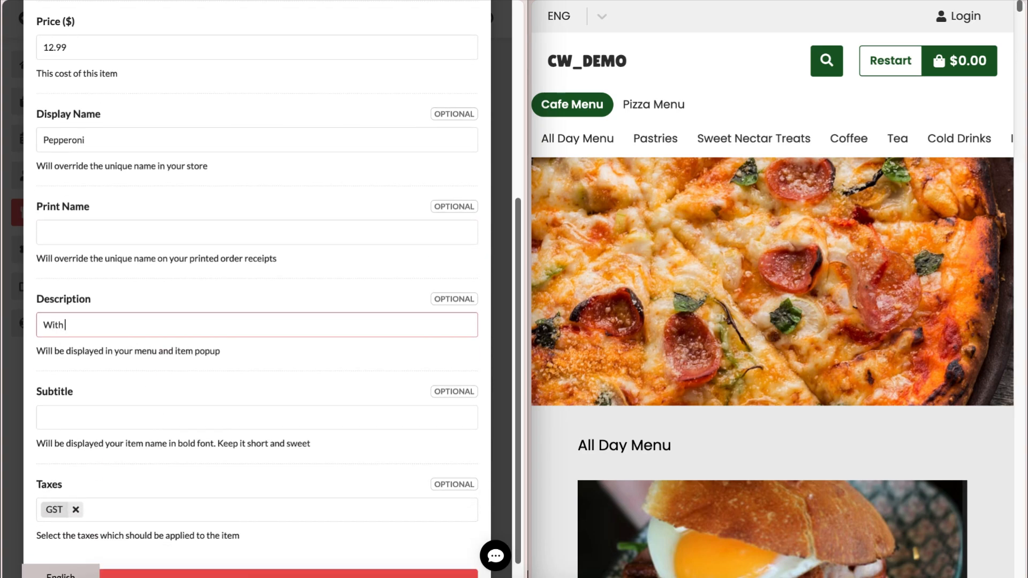
text( Pepperoni and Mozzarella Cheese)
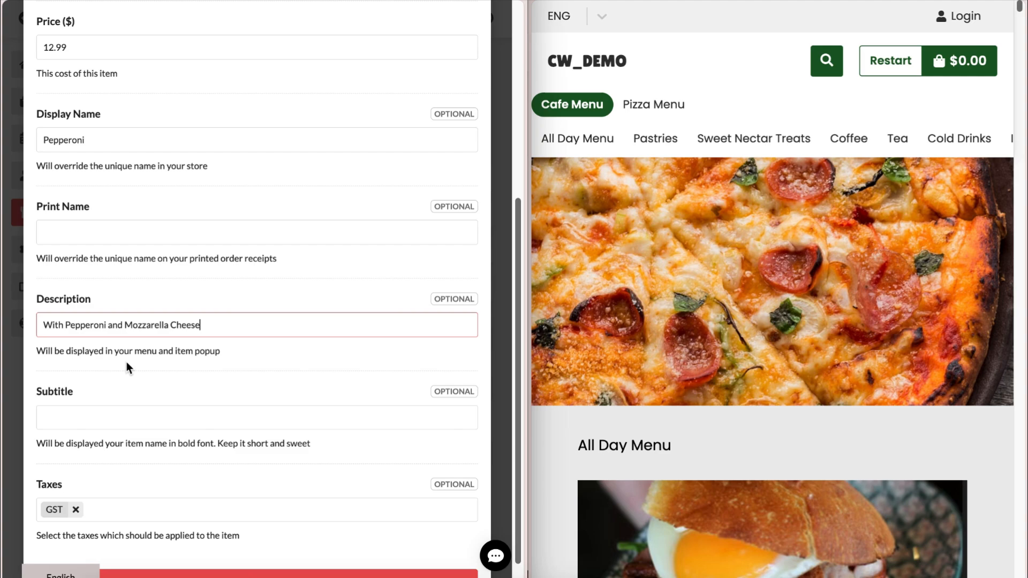
click(116, 417)
scroll(116, 415, down, 1)
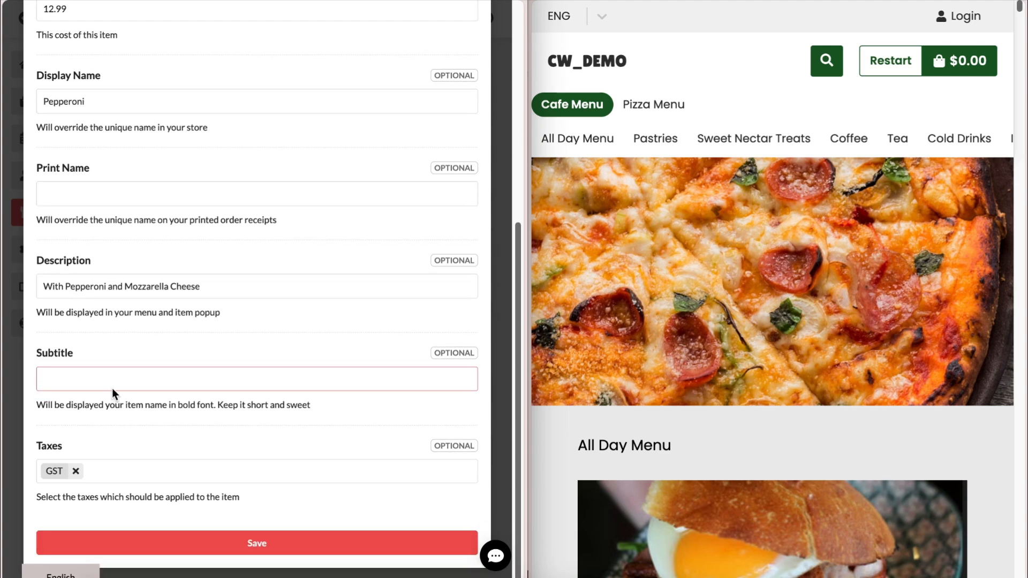
text(W)
key(BackSpace)
text(Cheesy)
click(116, 472)
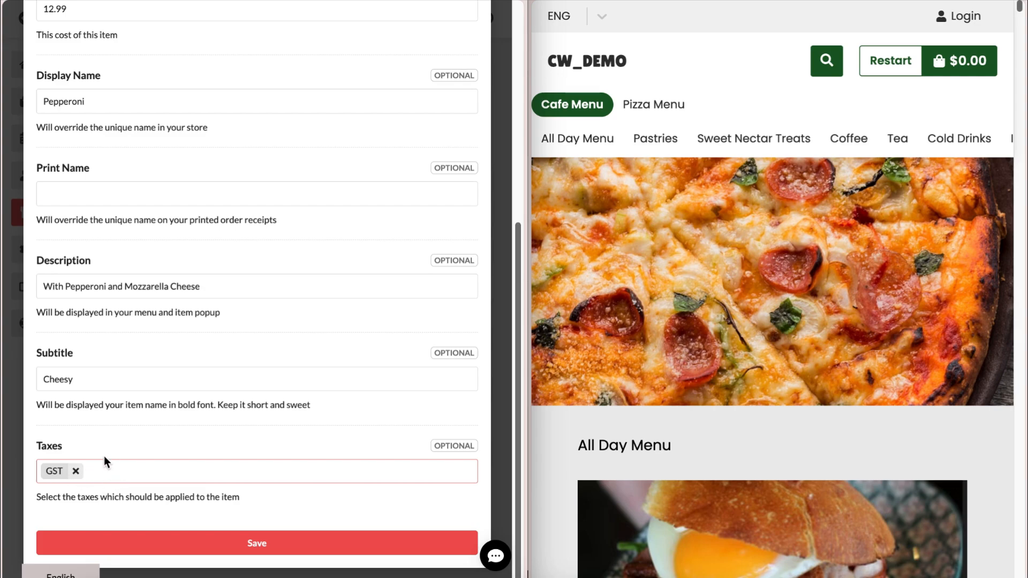
click(207, 548)
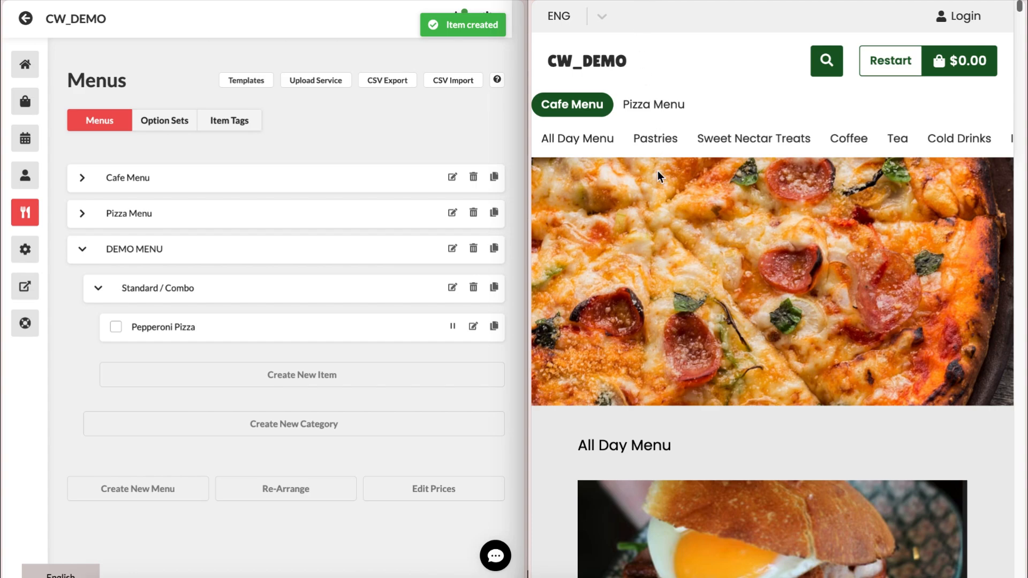
- Show the MENU in the storefront preview, then open Pepperoni Pizza's Image & Tags editor
click(730, 109)
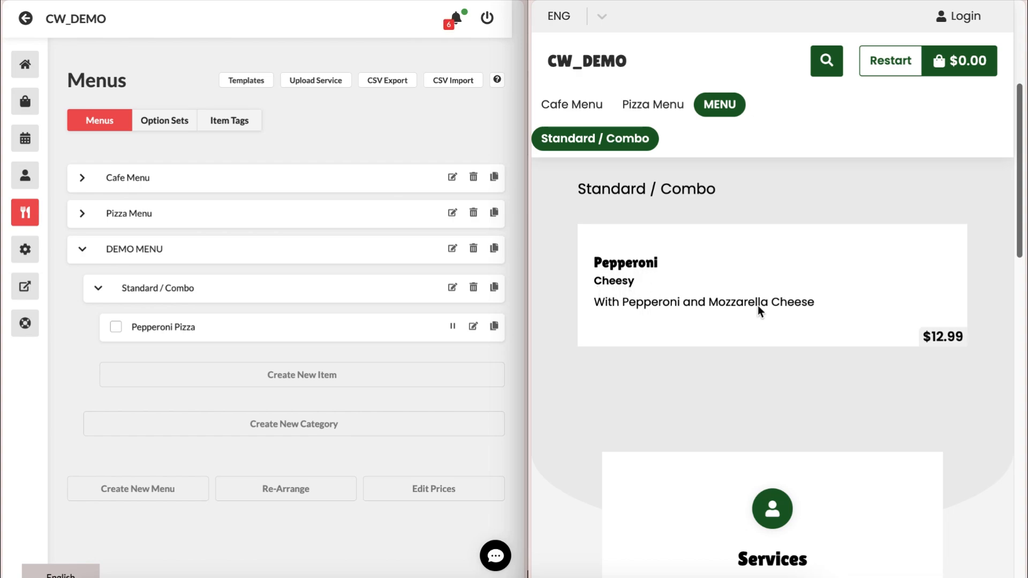
click(474, 326)
click(114, 118)
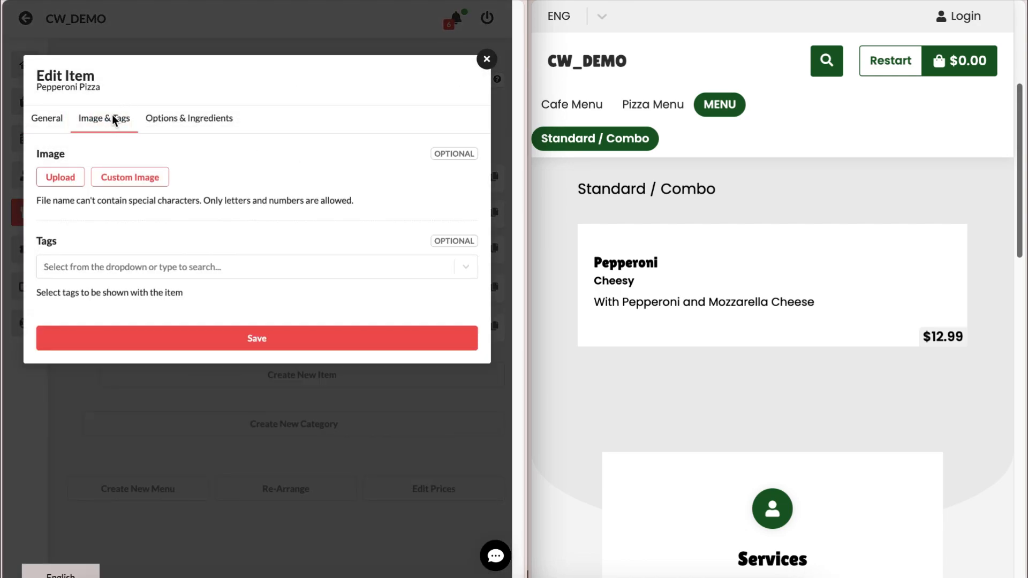
- Upload a pizza photo as the Pepperoni Pizza item's image
click(60, 177)
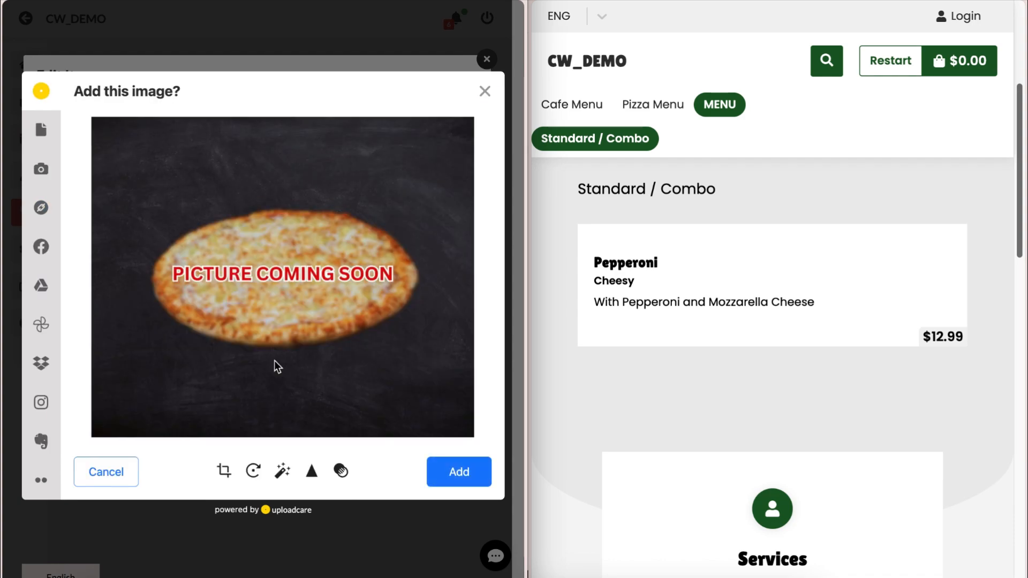
click(471, 473)
click(118, 176)
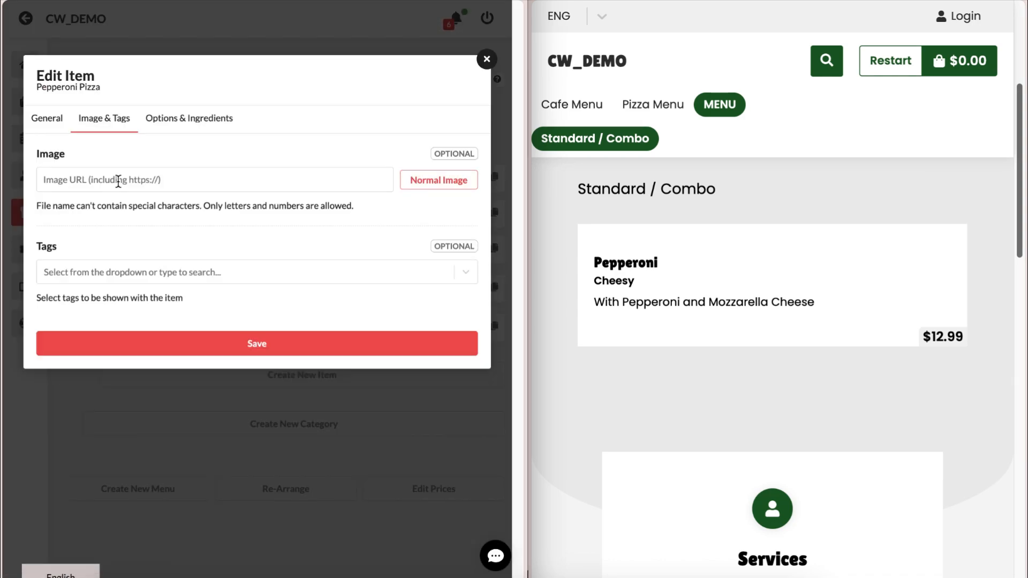
click(438, 182)
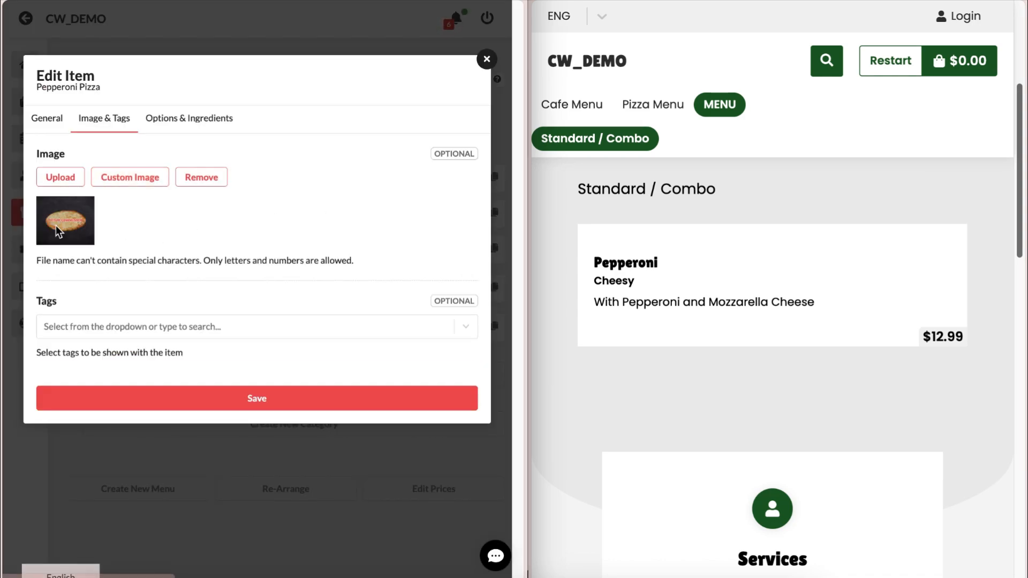
- Tag the item as Popular, save the changes, and reload the page
click(79, 327)
click(95, 423)
click(139, 296)
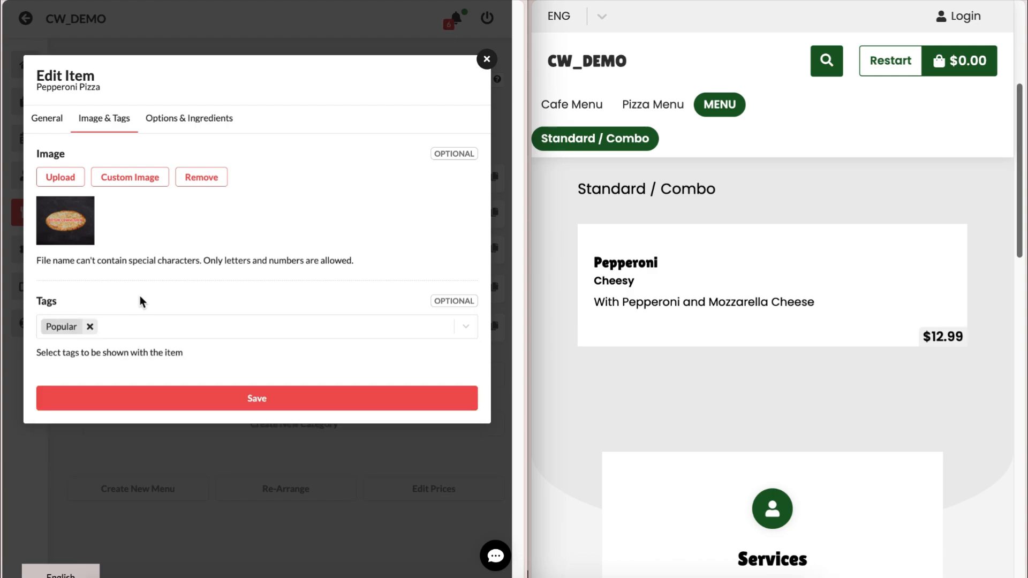
click(185, 402)
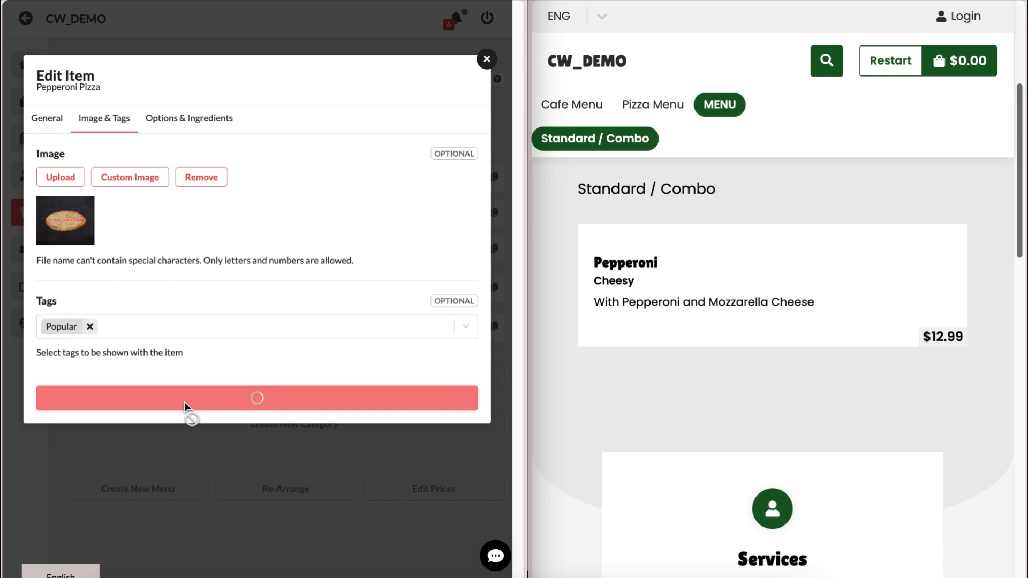
key(super+r)
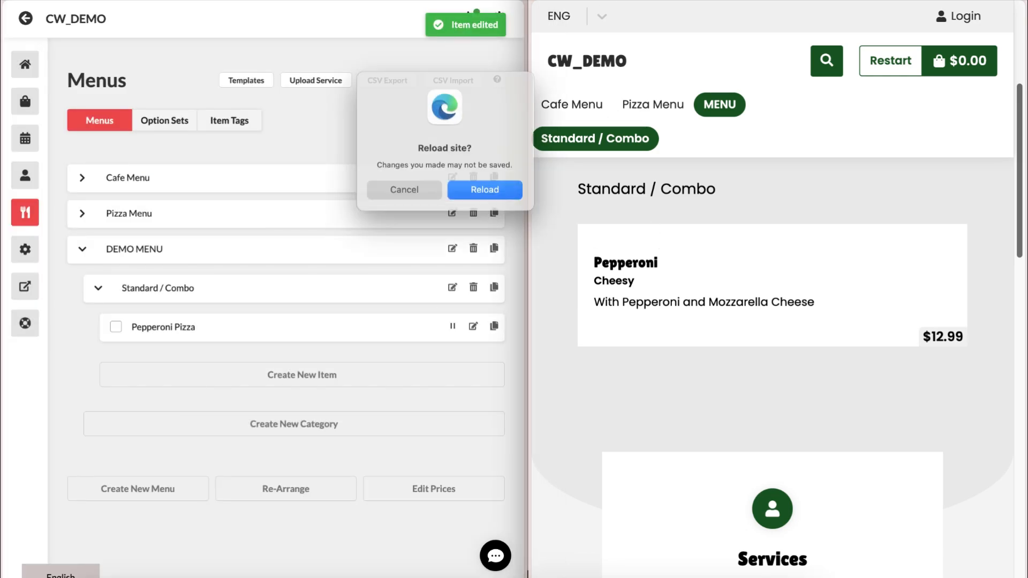
click(503, 195)
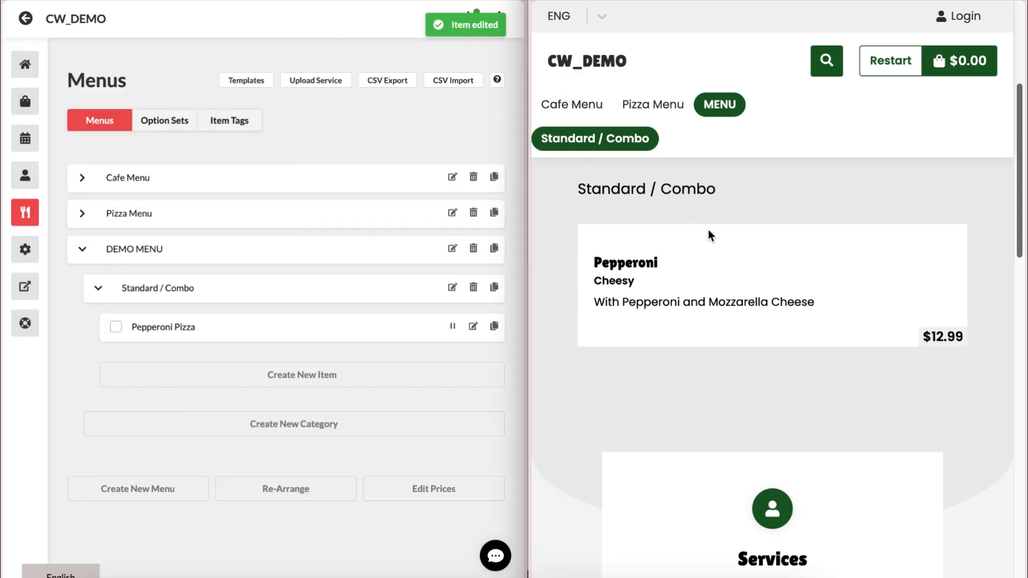
- In Pepperoni Pizza's Options & Ingredients, add the Pizza Size option set and make it primary
click(637, 141)
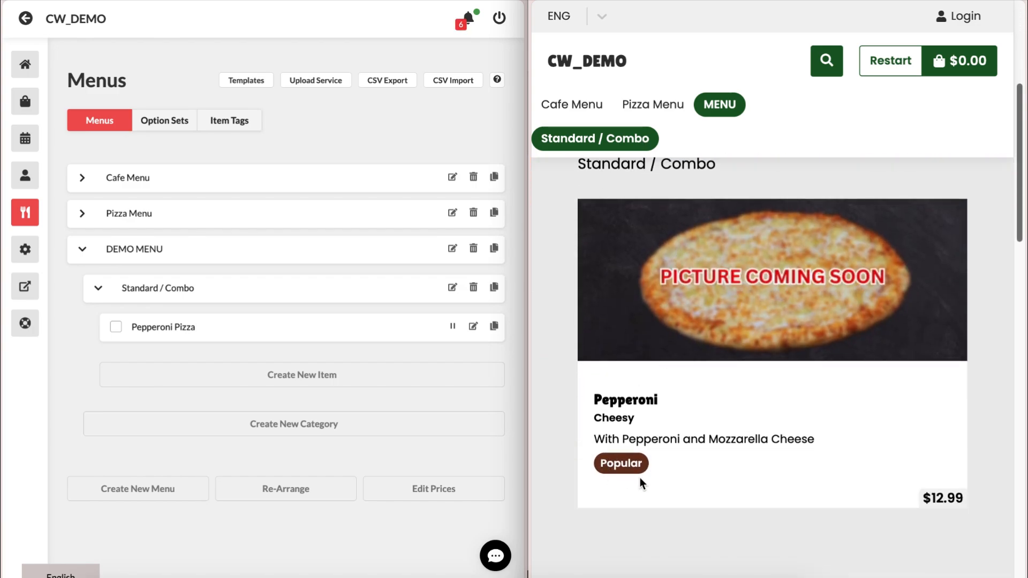
click(474, 326)
click(182, 125)
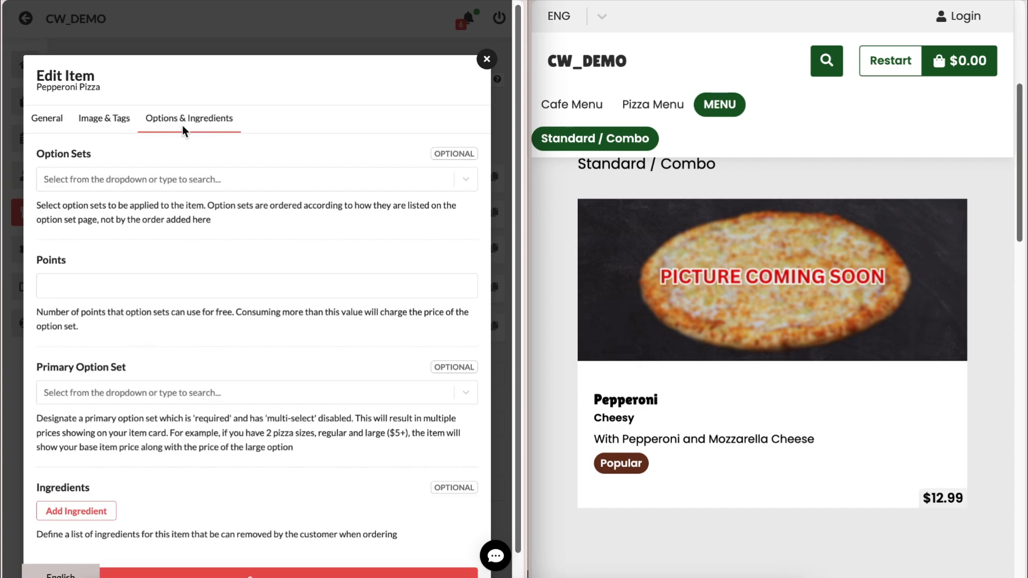
scroll(182, 126, down, 1)
click(175, 136)
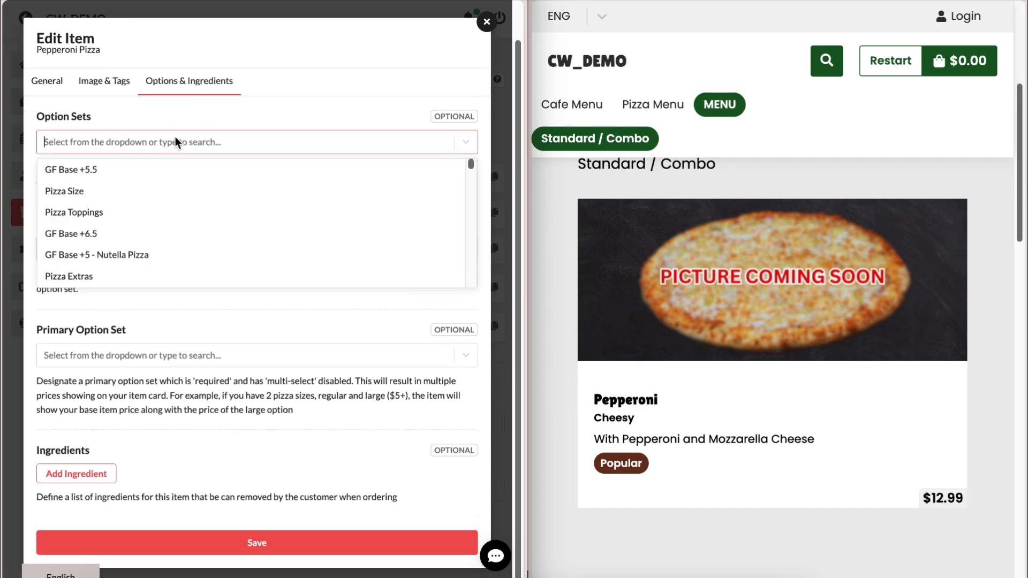
click(121, 192)
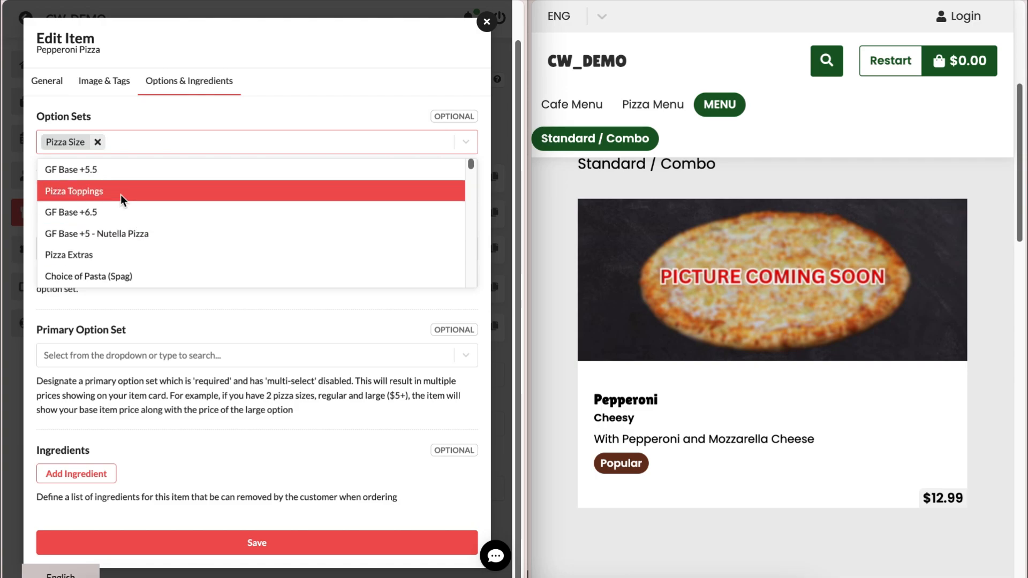
click(138, 134)
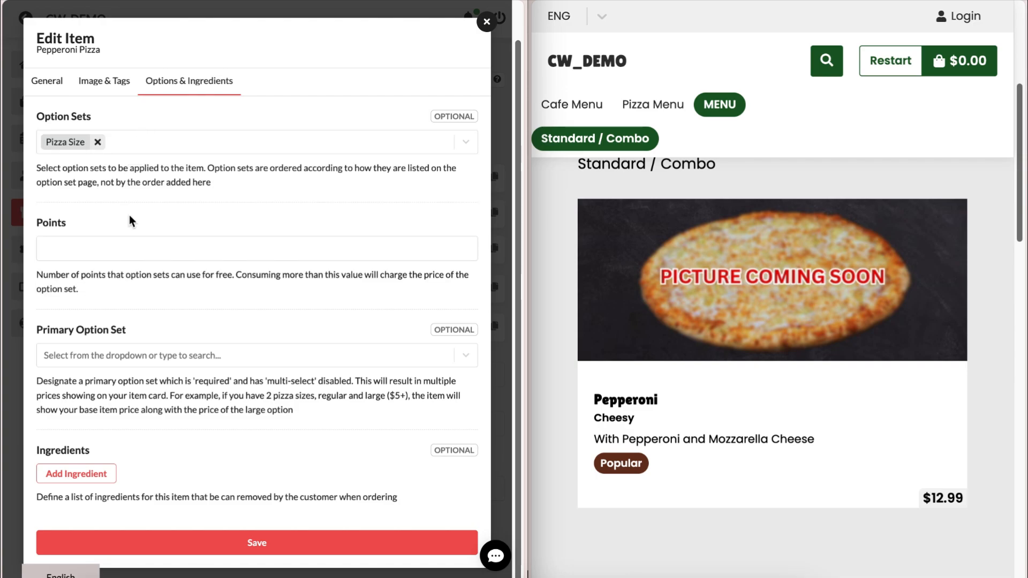
click(107, 248)
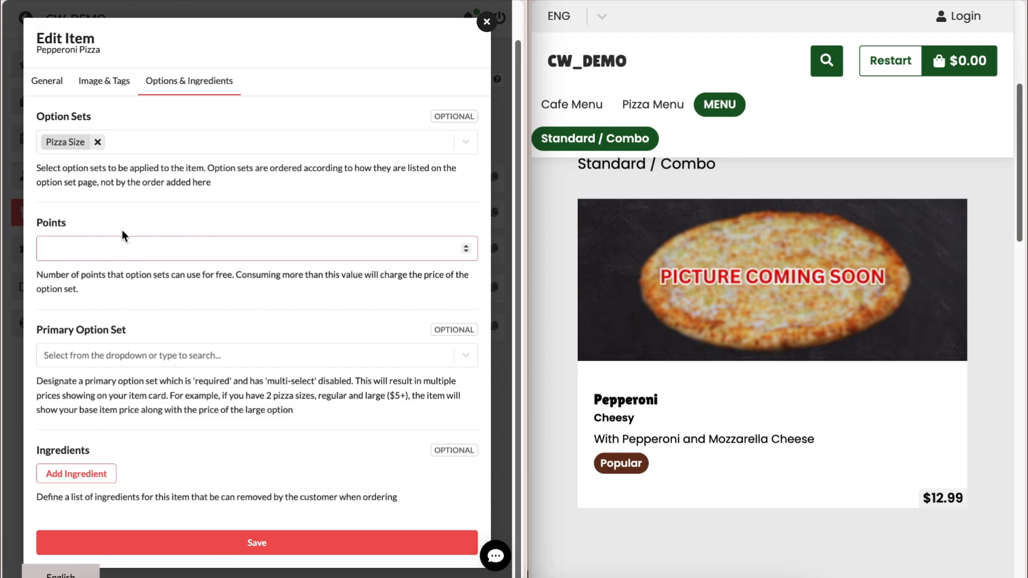
click(116, 262)
click(105, 356)
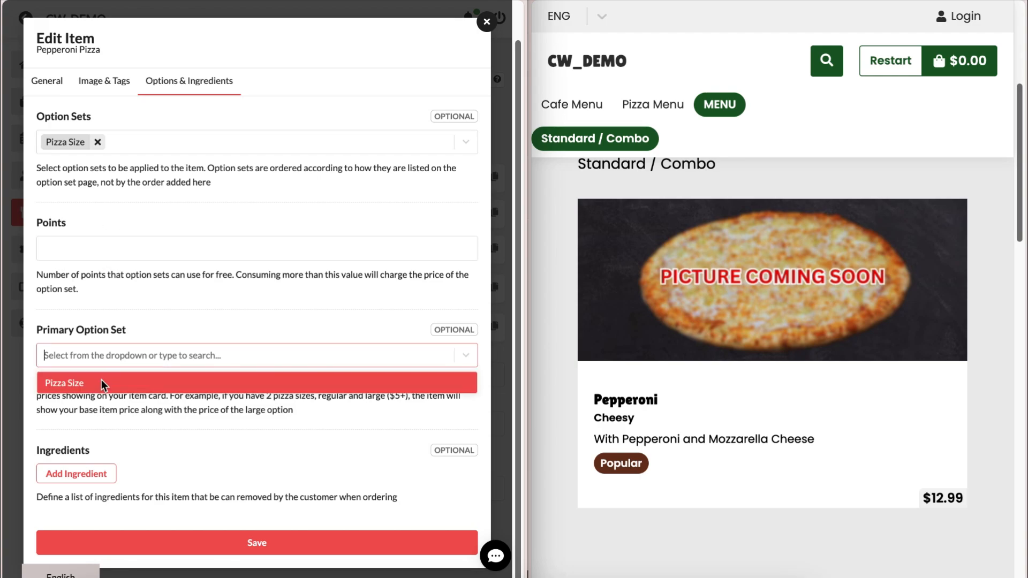
click(101, 380)
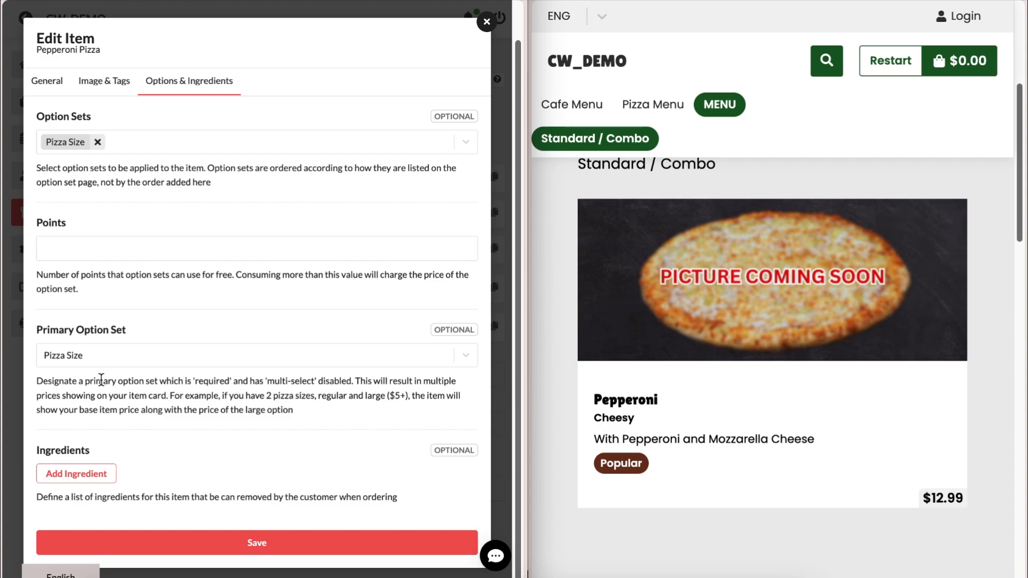
- Add Pepperoni, Mozzarella Cheese and Onion ingredients, save the item, and reload
click(75, 474)
click(75, 474)
text(Pepperoni)
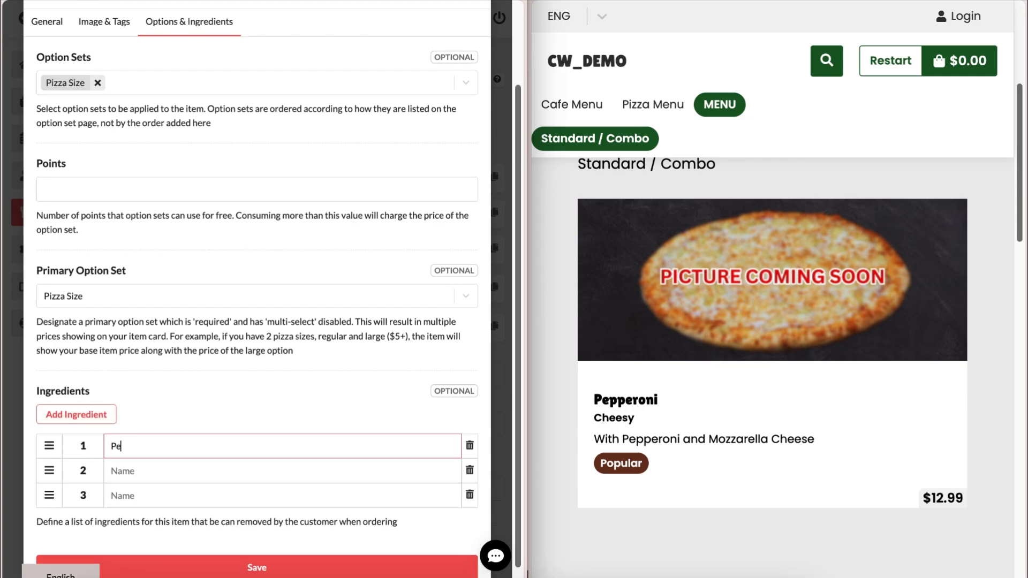
key(Return)
text(Mozzarella Cheese)
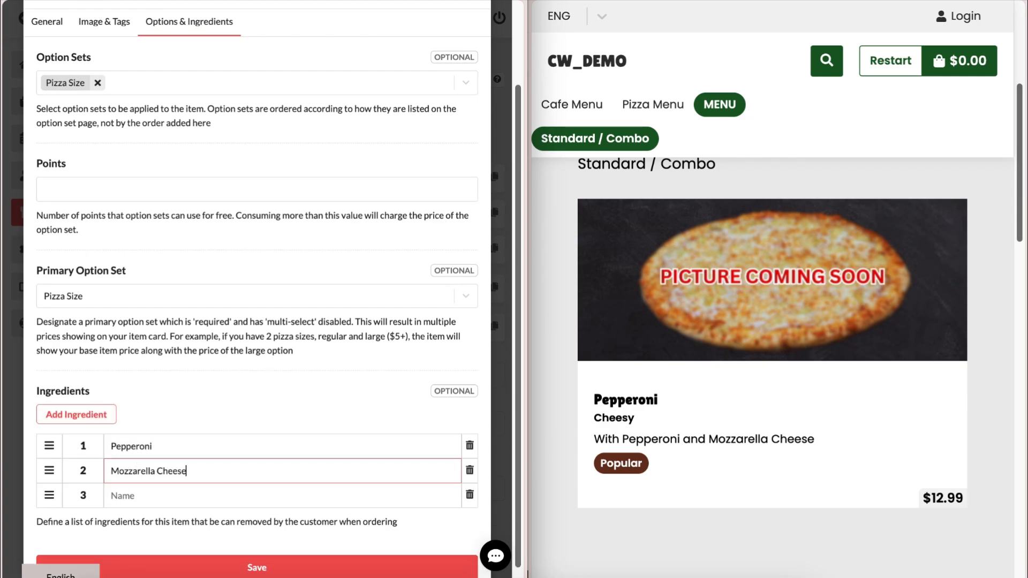
key(Return)
text(Onion)
click(221, 411)
scroll(223, 407, down, 1)
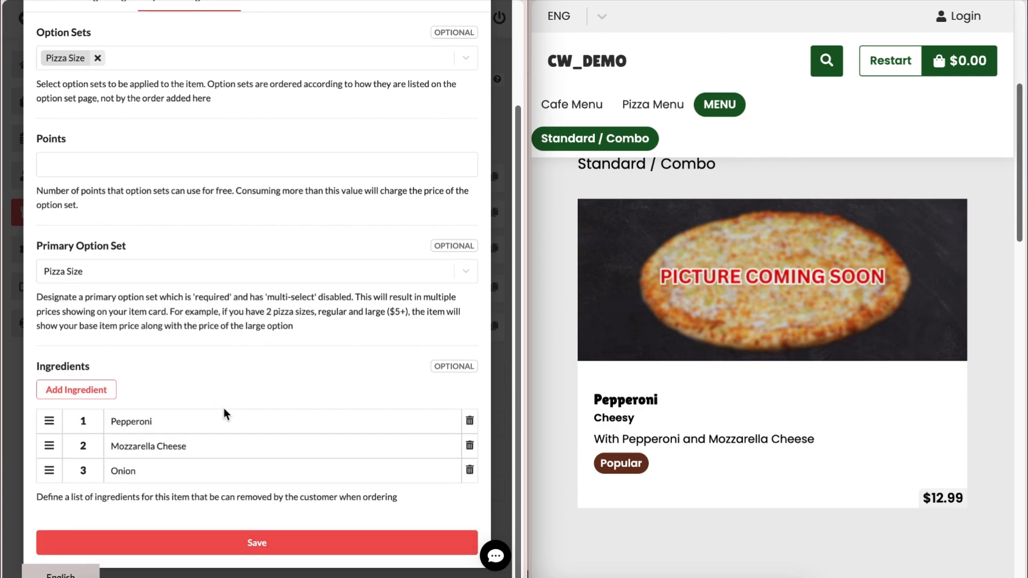
click(205, 542)
key(F5)
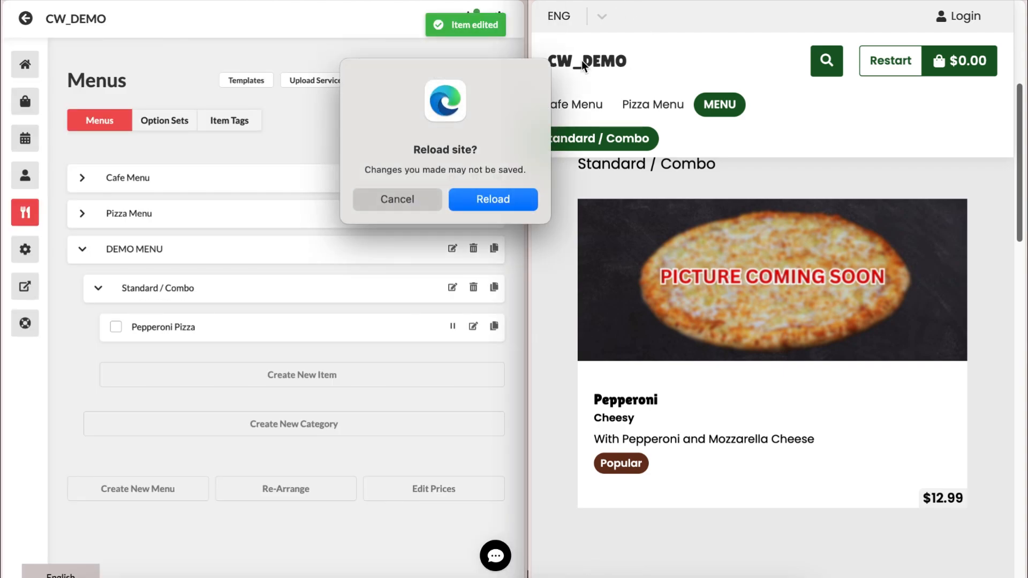
- Open the Pepperoni card in the refreshed storefront and choose the Medium size at $14.99
click(495, 201)
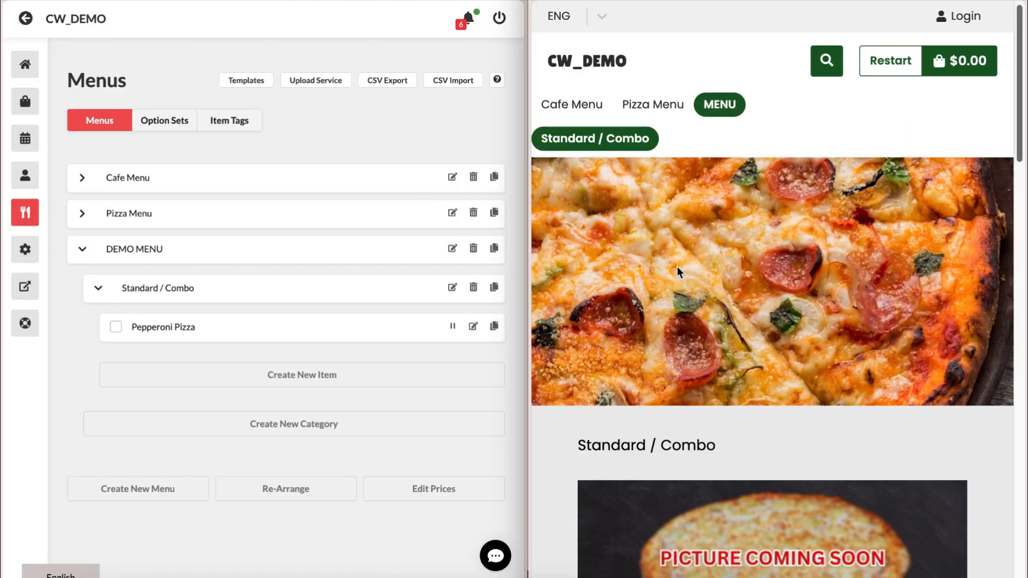
scroll(678, 270, down, 6)
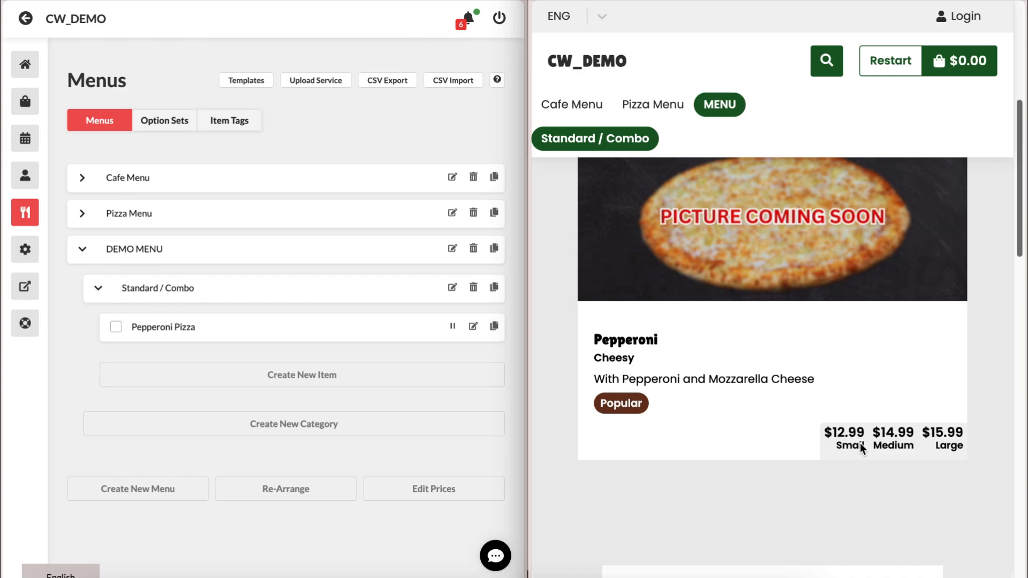
click(862, 374)
scroll(741, 461, down, 2)
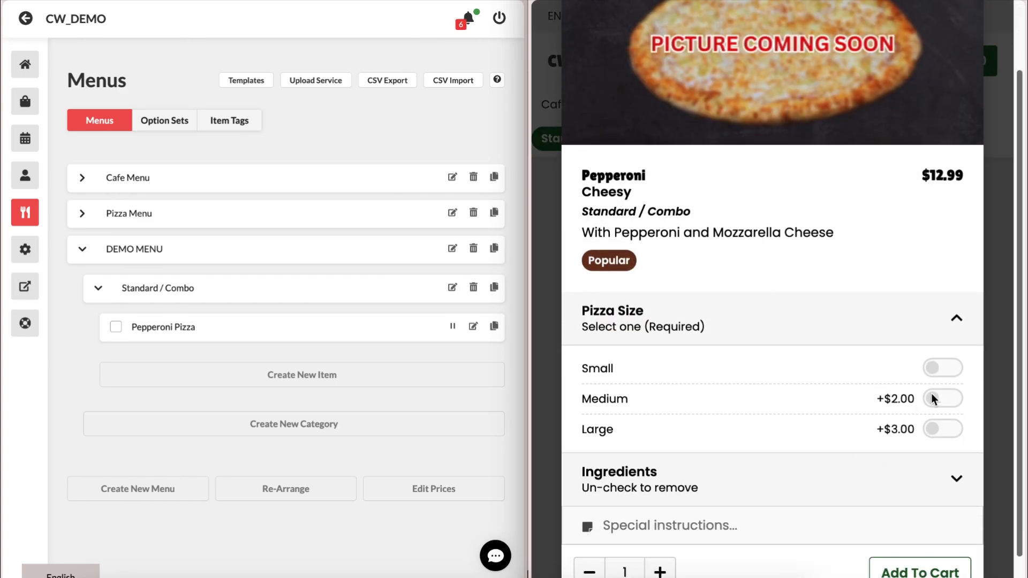
click(934, 398)
click(939, 430)
click(938, 402)
- Switch off the Pepperoni, Mozzarella Cheese and Onion ingredients
click(886, 447)
scroll(885, 452, down, 3)
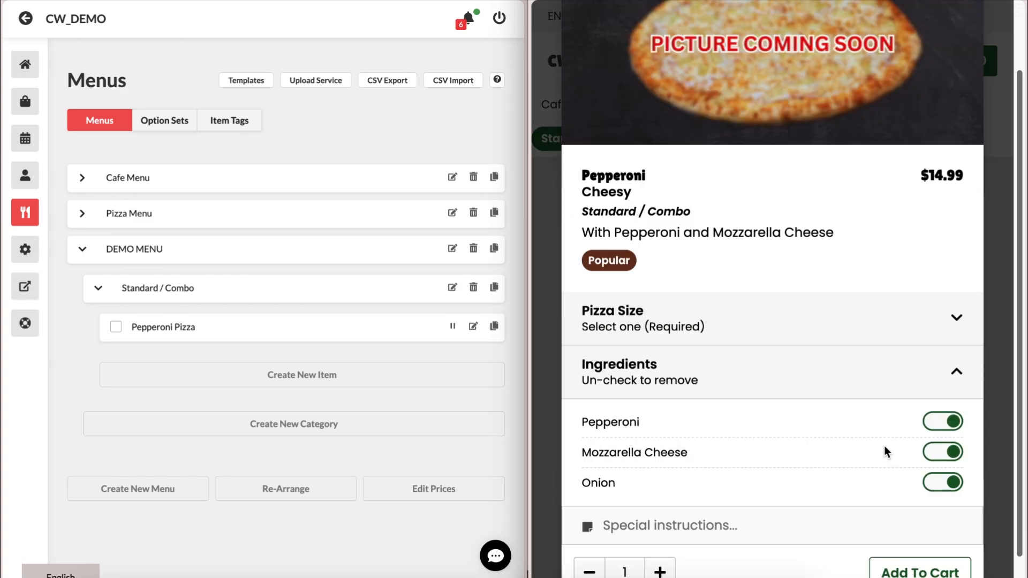
click(942, 384)
click(942, 414)
click(944, 446)
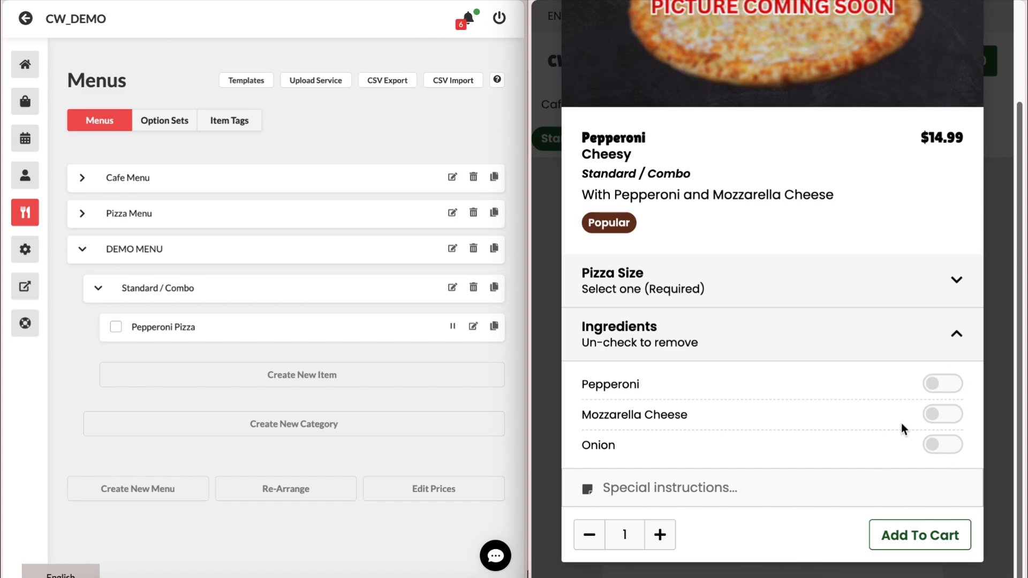
scroll(948, 268, up, 5)
- Start a new Combo item named 'Two Pizzas & 1 Drink' priced 25.99 with Standard combo pricing
click(981, 39)
click(286, 377)
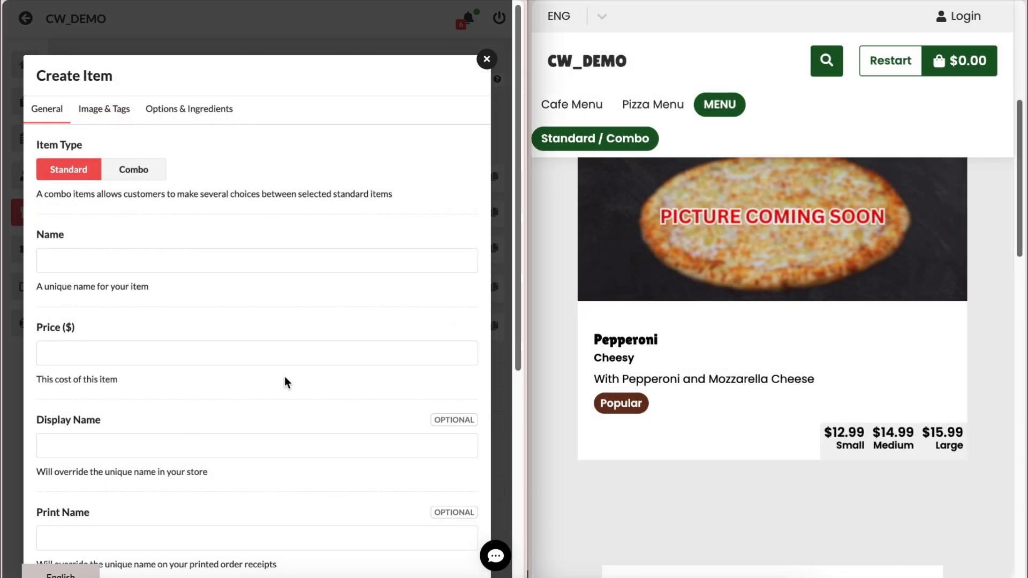
click(146, 169)
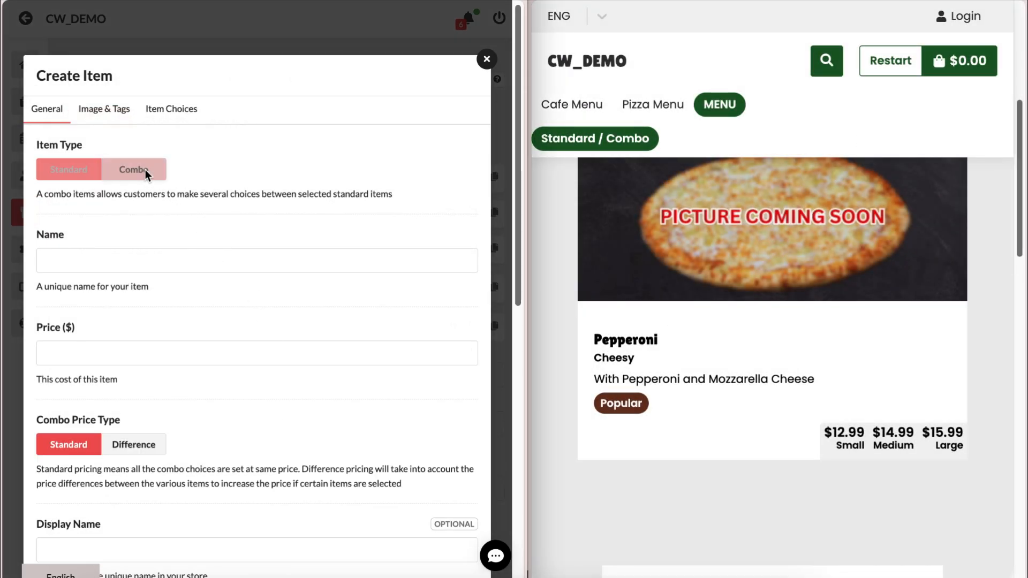
click(144, 250)
text(Tw)
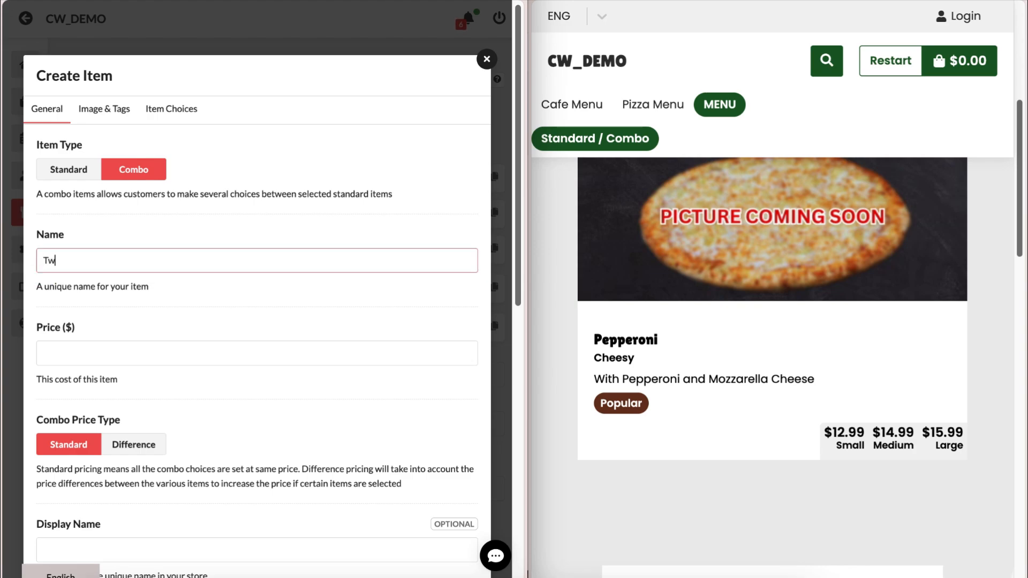
text(o Pizzas & 1 Drink)
click(156, 345)
text(25)
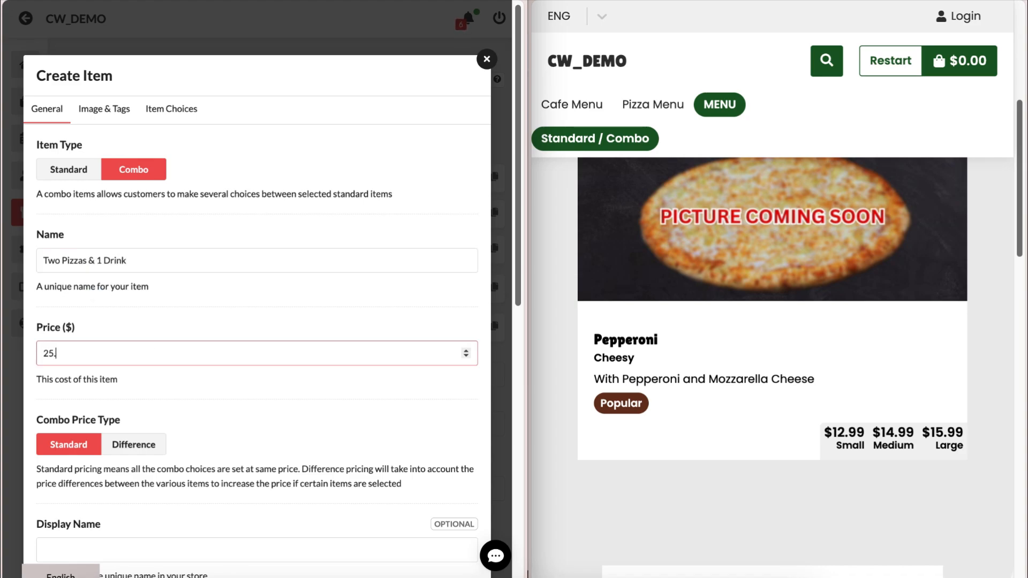
text(.99)
scroll(108, 329, down, 1)
click(133, 394)
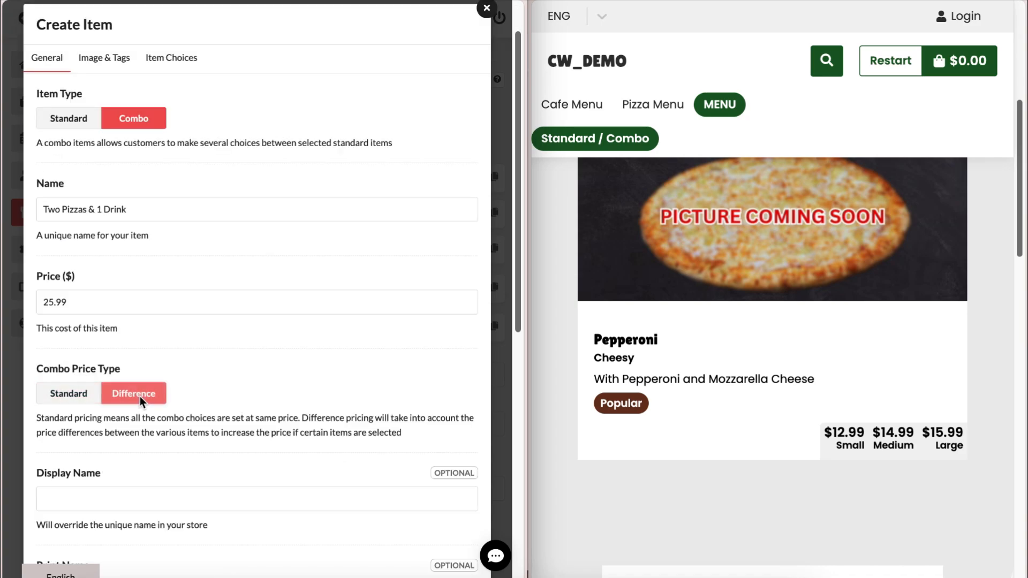
click(82, 395)
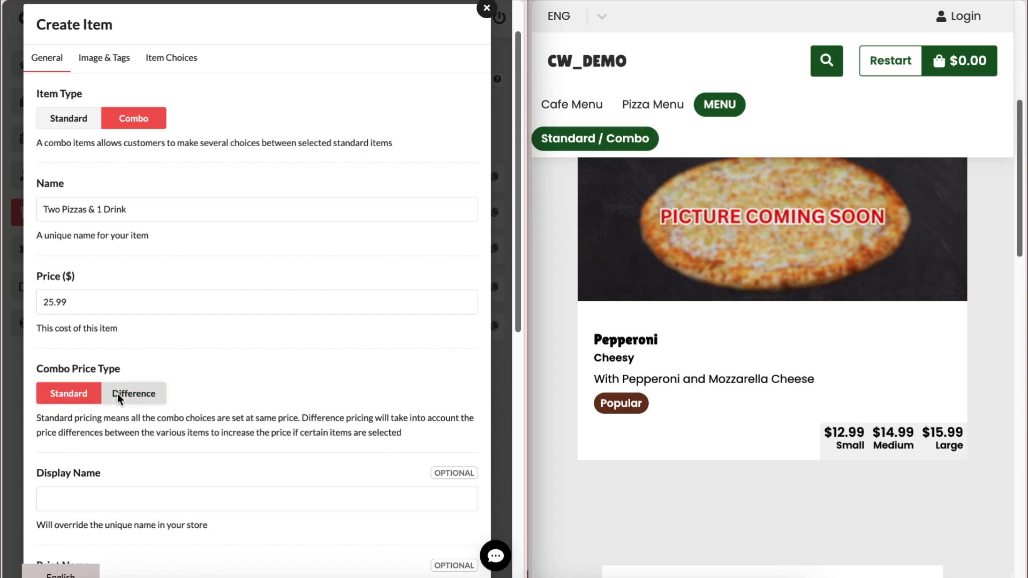
- Give it display name '2 Pizzas + 1 Drink', description 'Choose any 2 Pizzas and one drink', subtitle 'Special Deal'
scroll(94, 451, down, 1)
scroll(94, 455, down, 3)
click(74, 349)
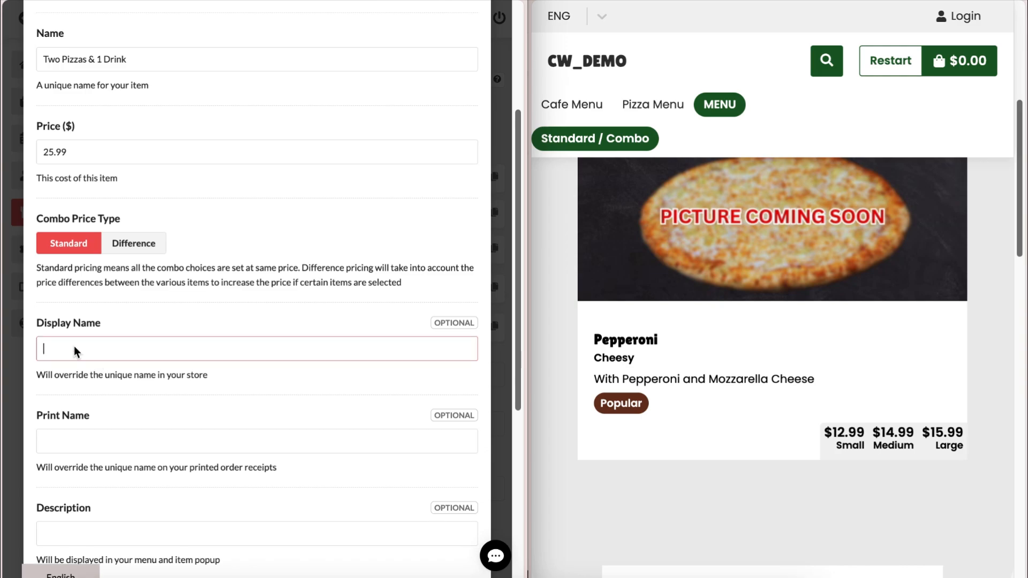
text(2 Pizzas + 1 Drink)
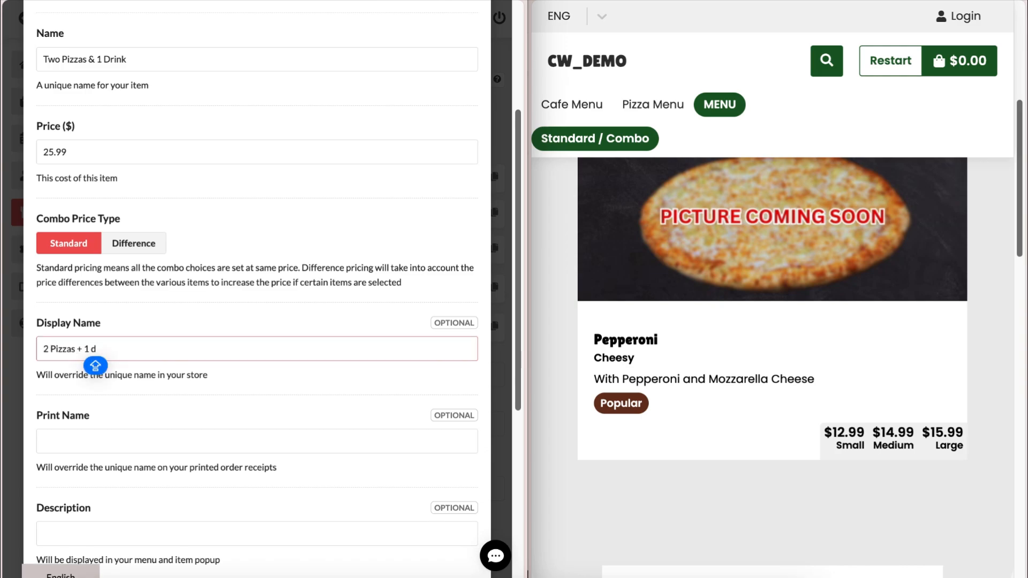
key(Tab)
key(Tab)
text(Choose an)
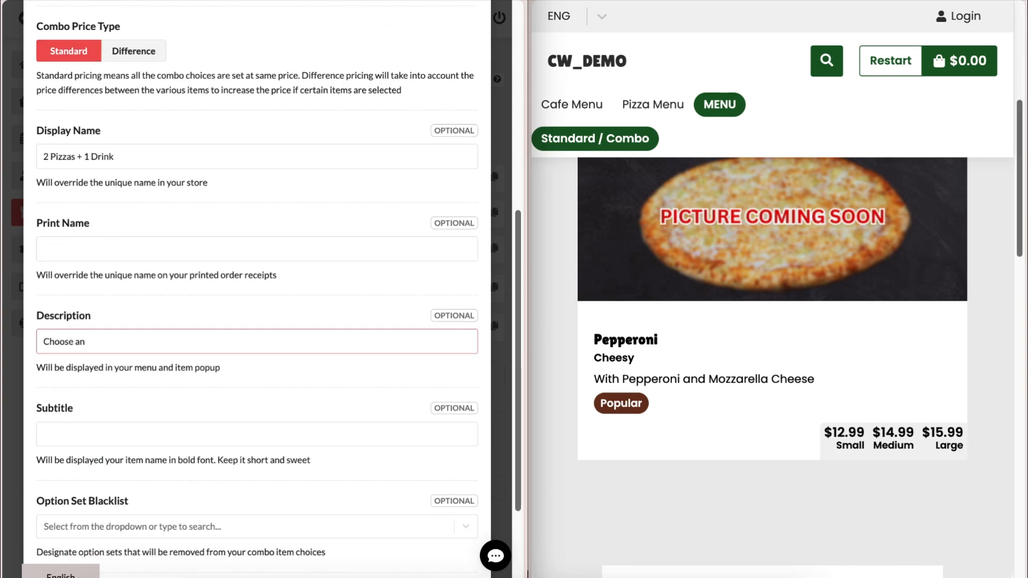
text(y 2 Pizzas and one drink)
key(Tab)
text(S)
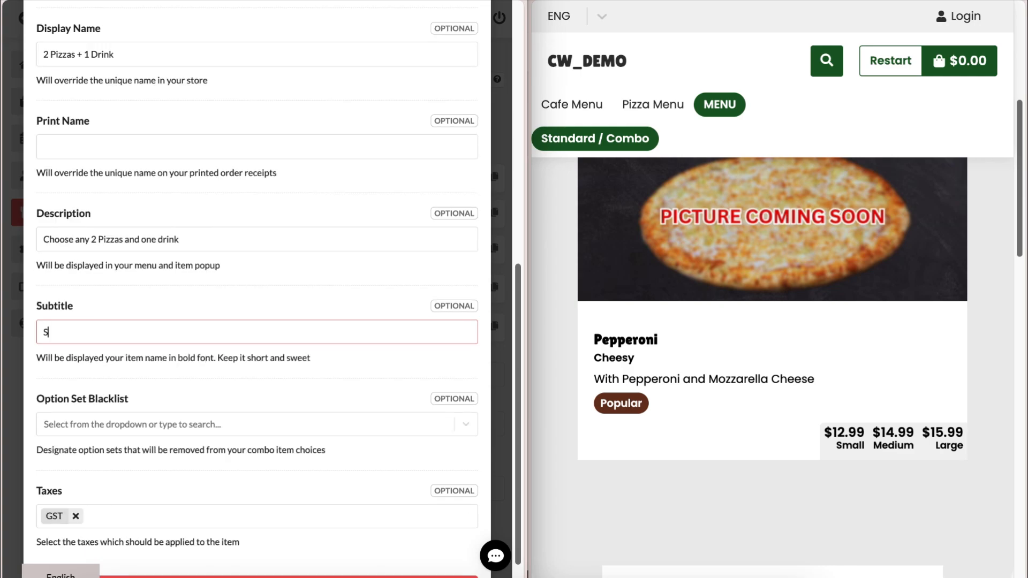
text(pecial Deal)
key(Tab)
- Blacklist GF Base +5.5 and Pizza Size from the combo and apply GST tax
click(125, 411)
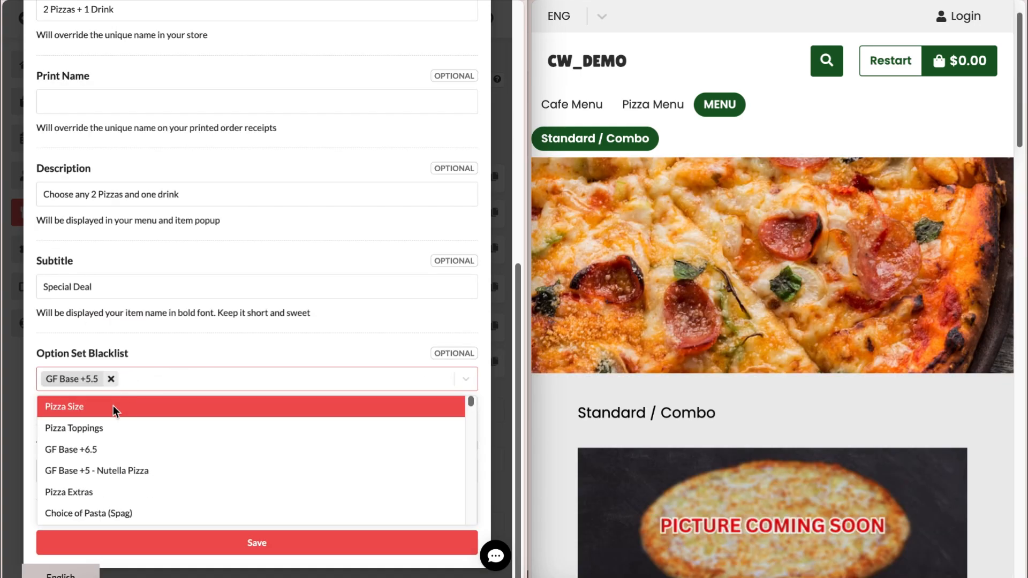
click(114, 406)
click(179, 360)
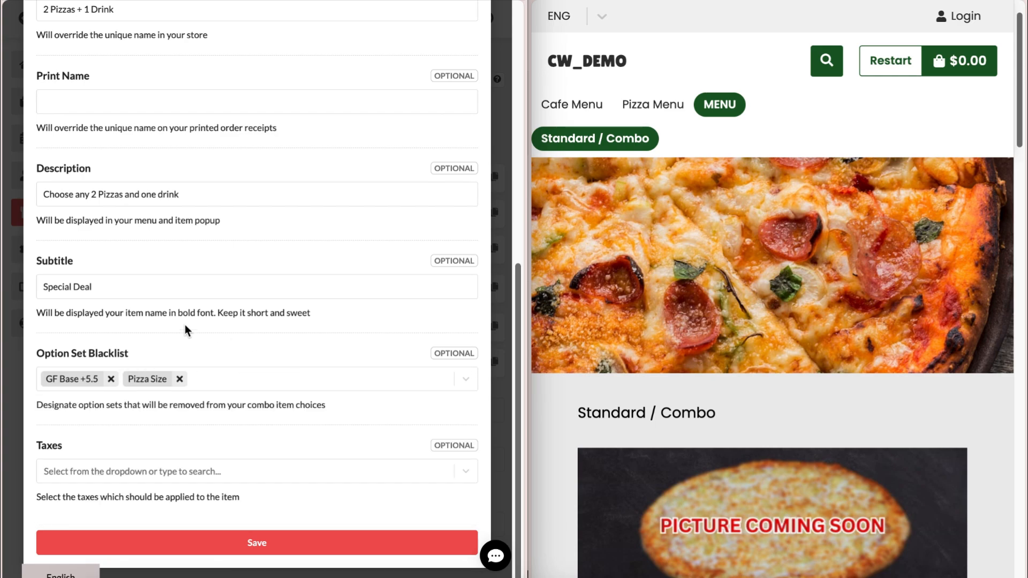
click(107, 470)
click(102, 492)
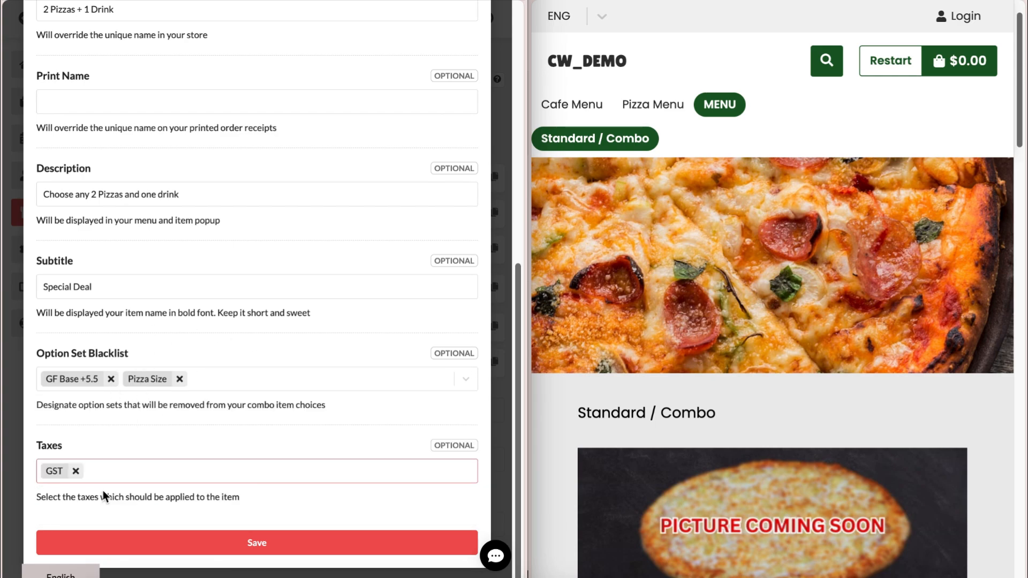
click(128, 448)
scroll(130, 190, up, 15)
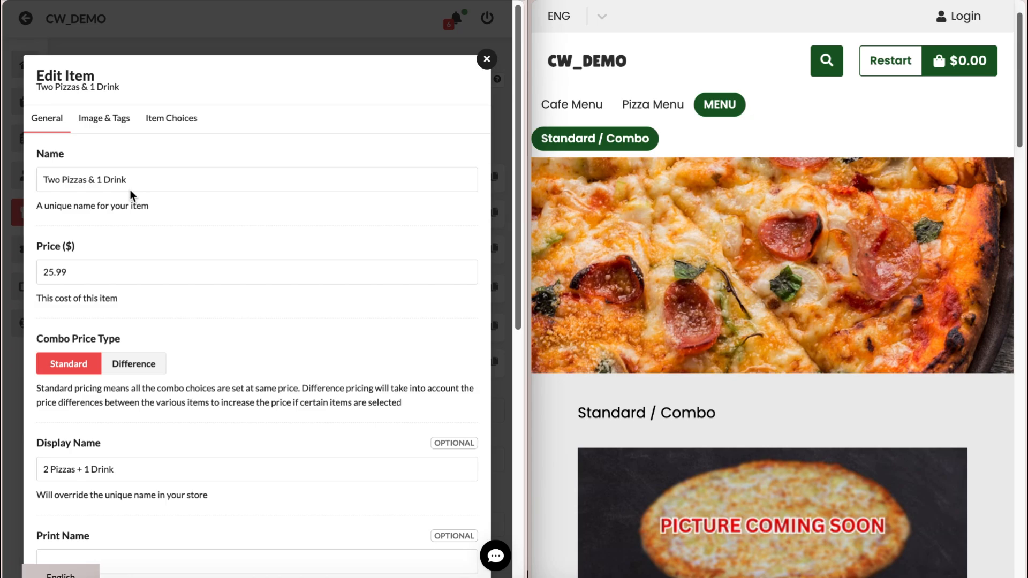
- Upload 13_Coming_Soon.jpg as the combo's image
click(104, 118)
click(69, 182)
click(252, 329)
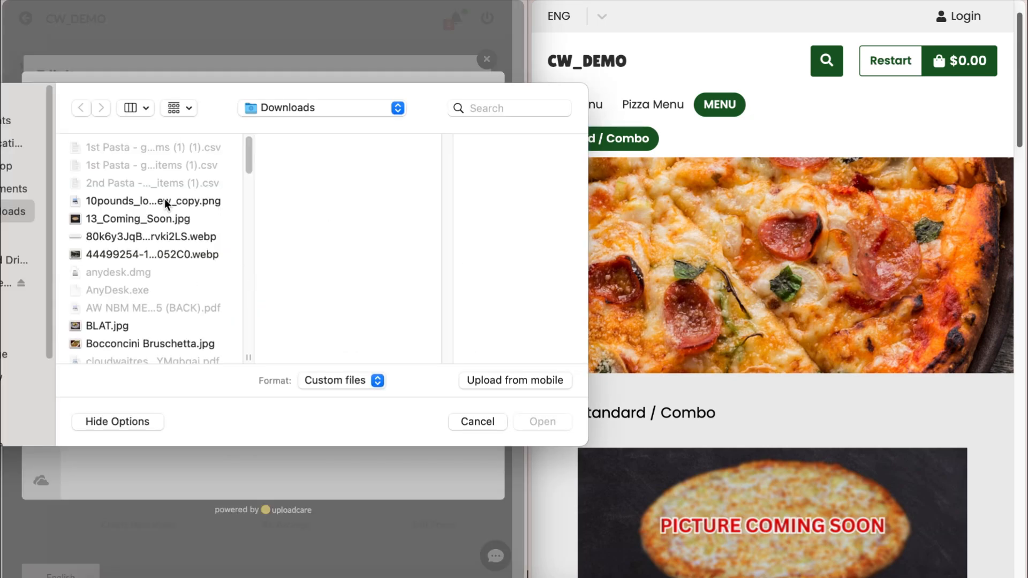
click(161, 223)
click(538, 419)
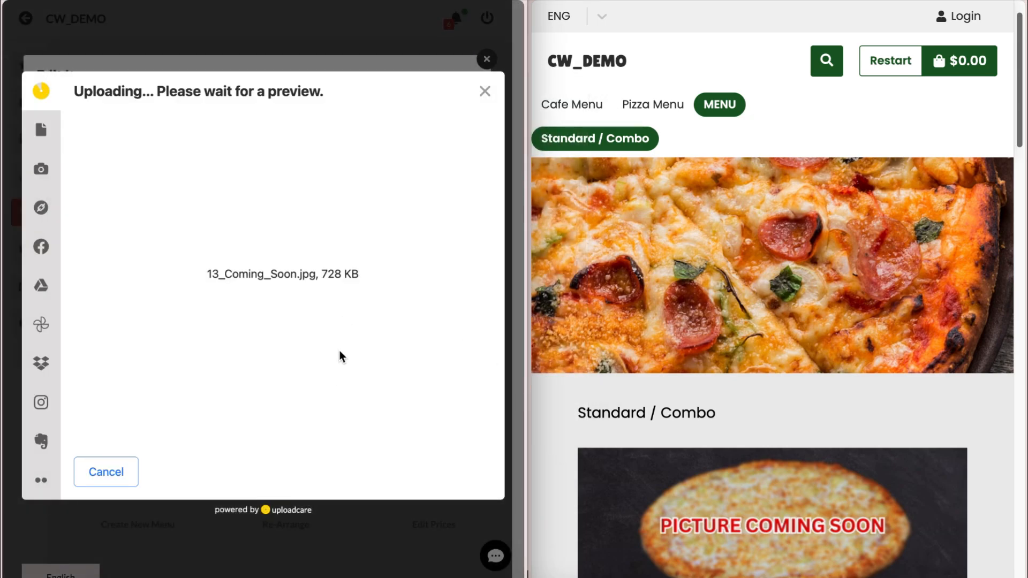
click(465, 474)
- Tag the combo with Hot deals: No. 2 Most Liked and Popular
click(240, 326)
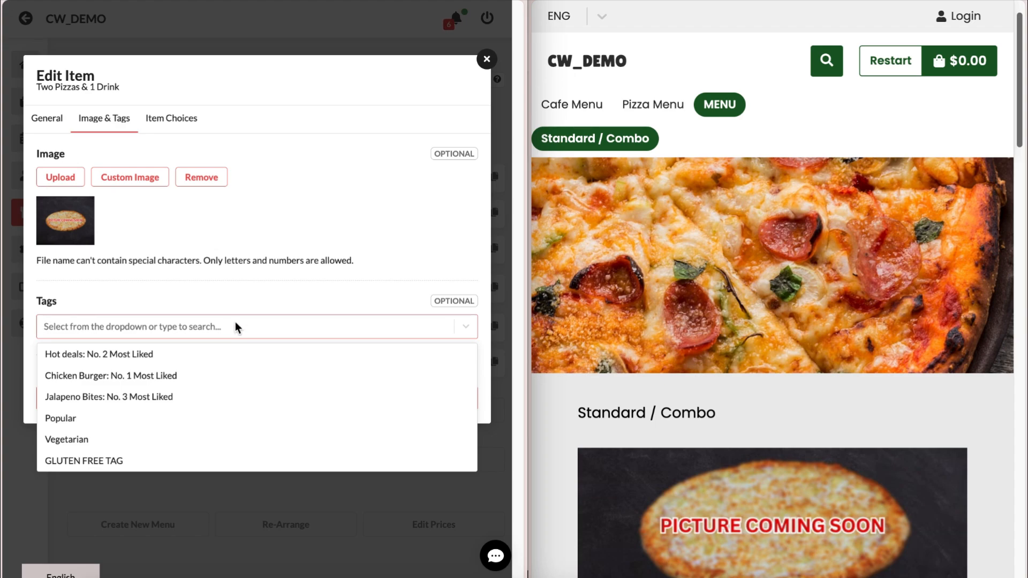
click(143, 355)
click(131, 397)
click(149, 314)
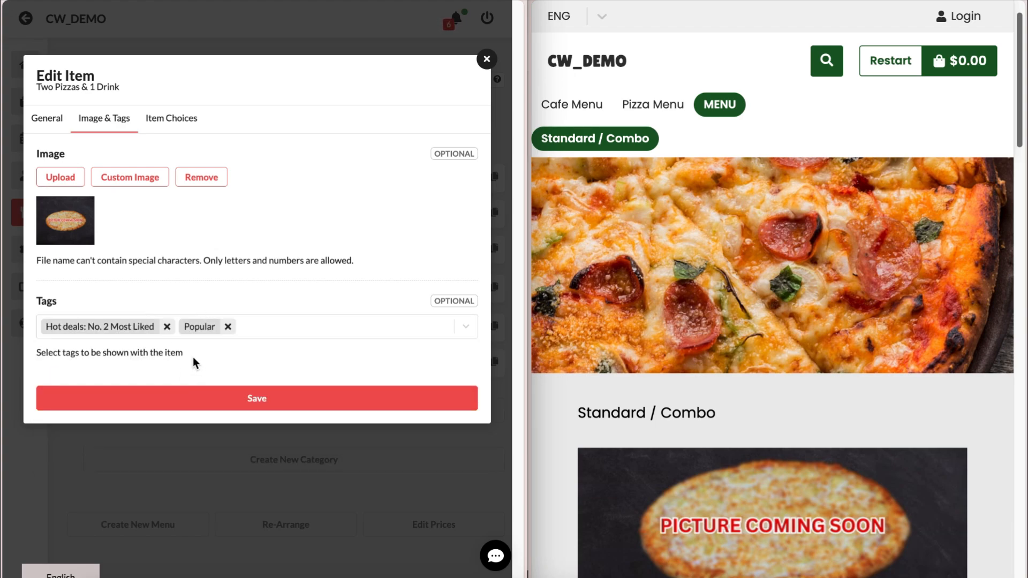
click(171, 118)
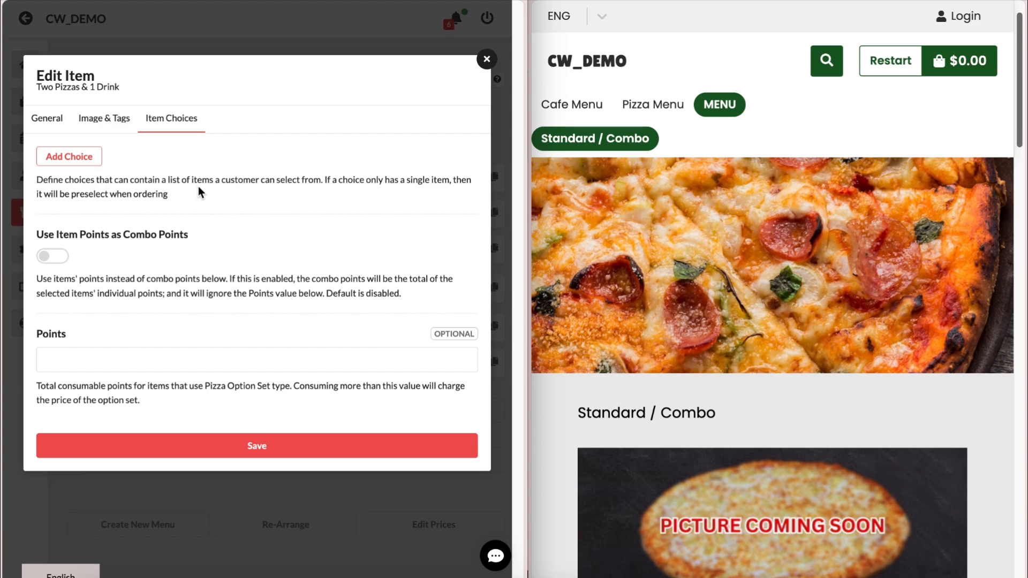
- Add three combo choices named First Pizza, Second Pizza and Drink
click(94, 156)
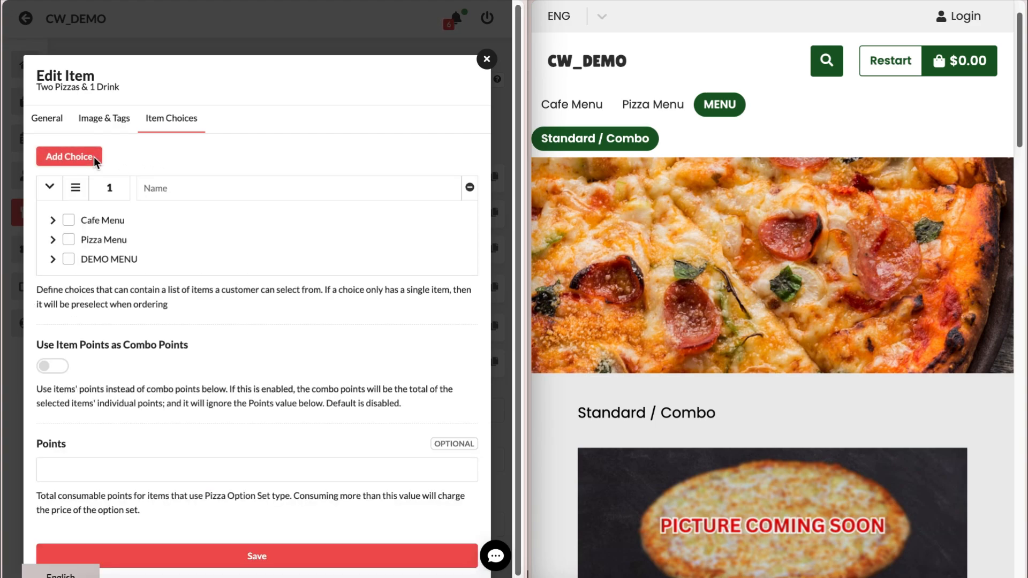
click(94, 157)
click(94, 157)
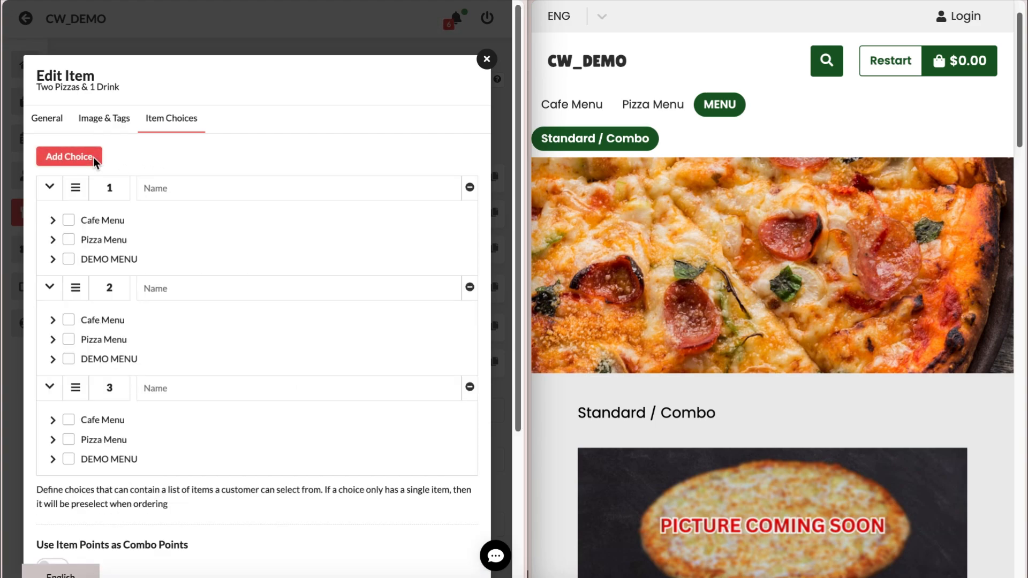
click(159, 194)
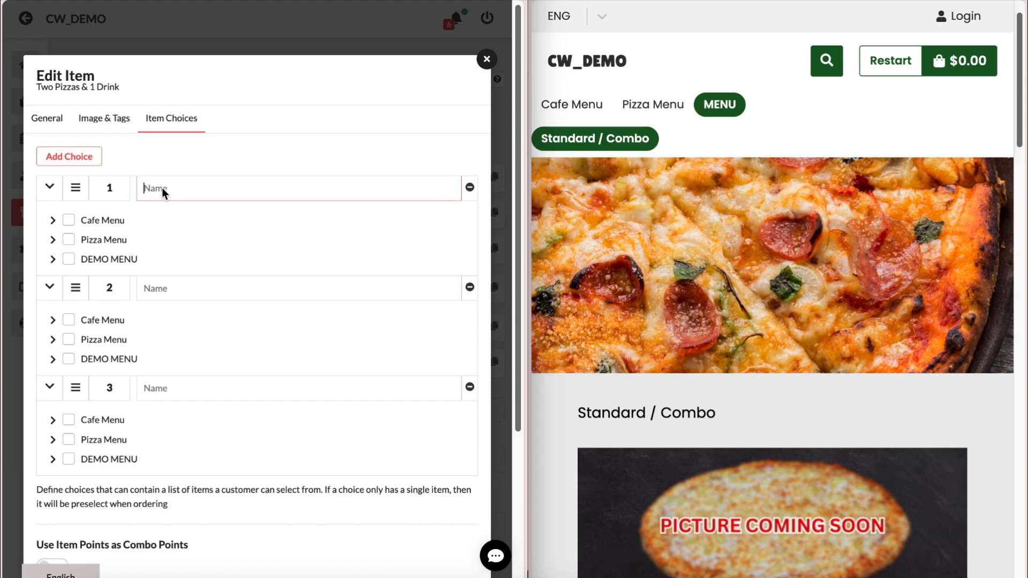
text(First Pizza)
click(200, 292)
text(Second Pizza)
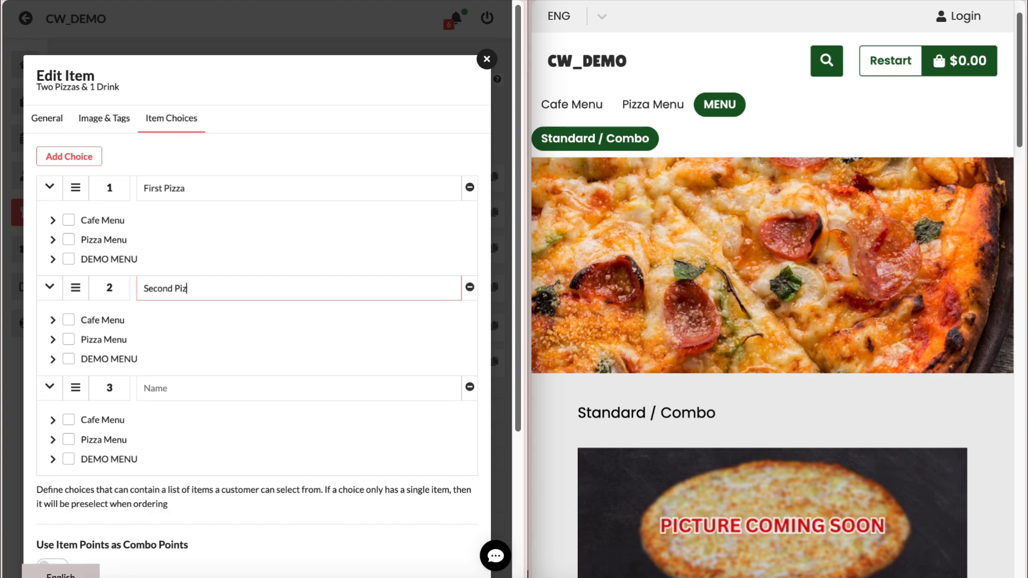
click(203, 389)
text(Drink)
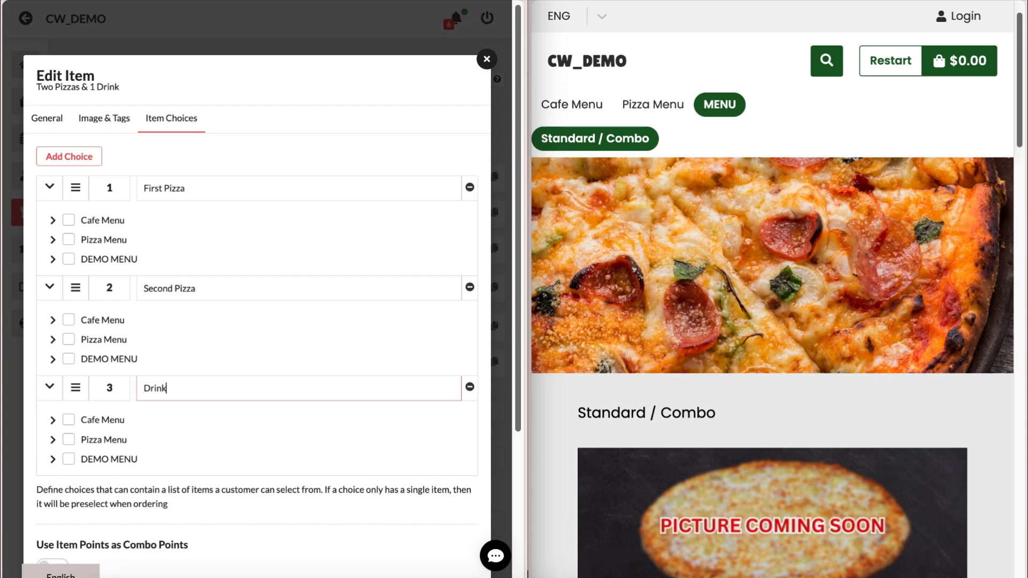
- Allow all TRADITIONAL PIZZA items for both the First Pizza and Second Pizza choices
click(53, 239)
click(60, 278)
click(75, 278)
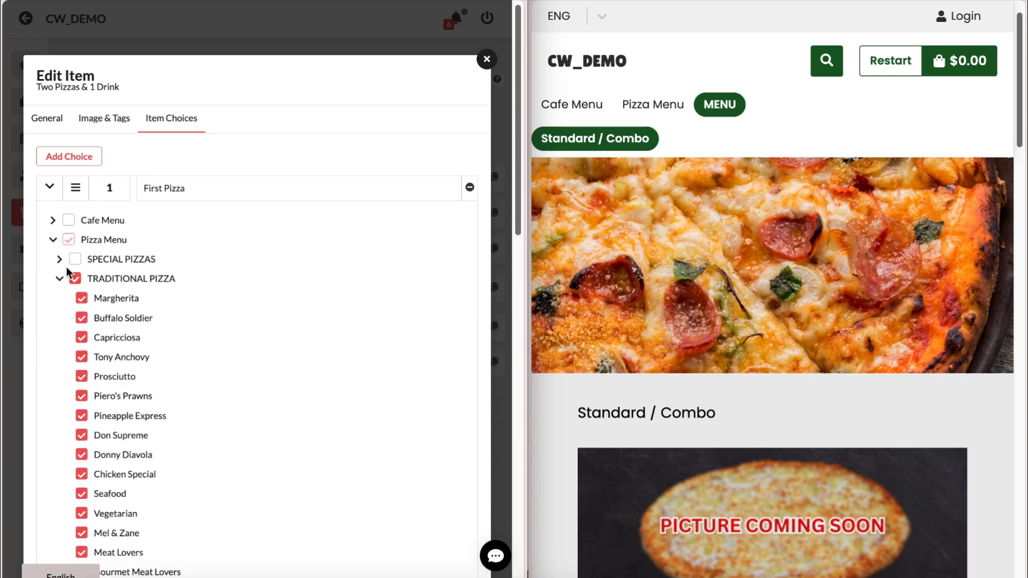
click(53, 239)
click(53, 340)
scroll(60, 299, down, 2)
click(59, 272)
scroll(59, 273, down, 3)
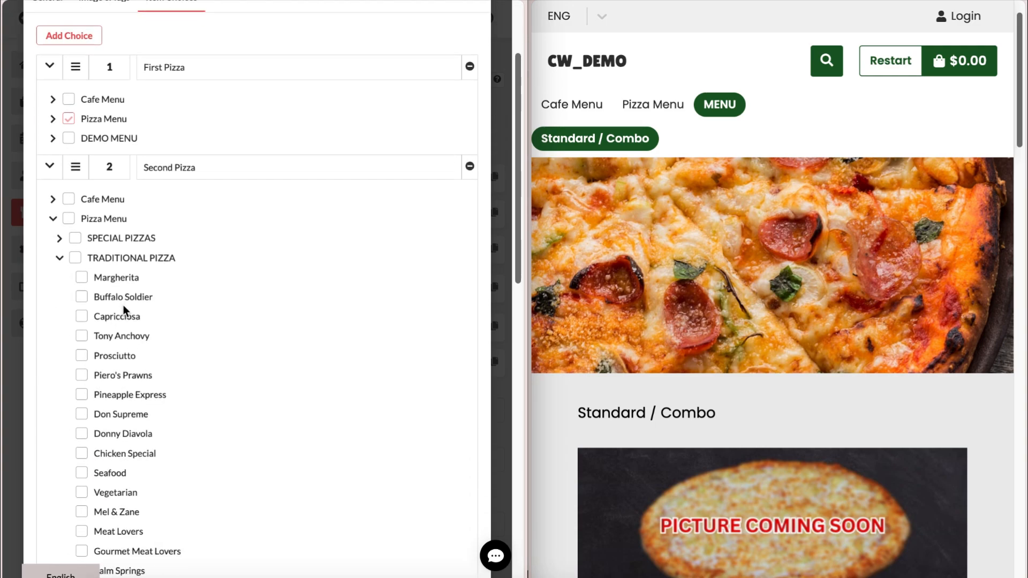
click(75, 188)
click(59, 187)
click(53, 148)
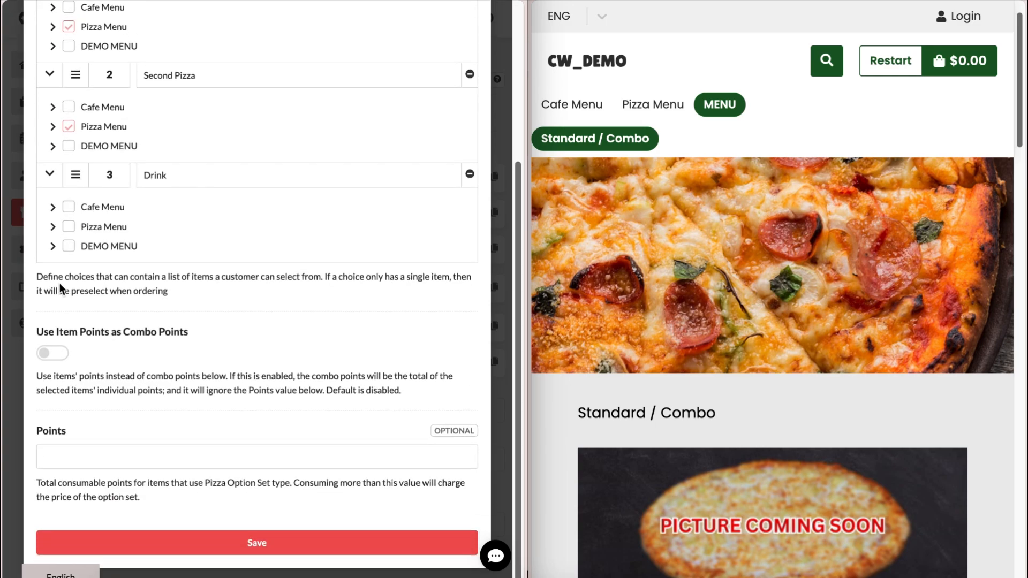
- Allow all BEVERAGES items for the Drink choice and save the combo
click(53, 227)
scroll(69, 300, down, 3)
click(75, 330)
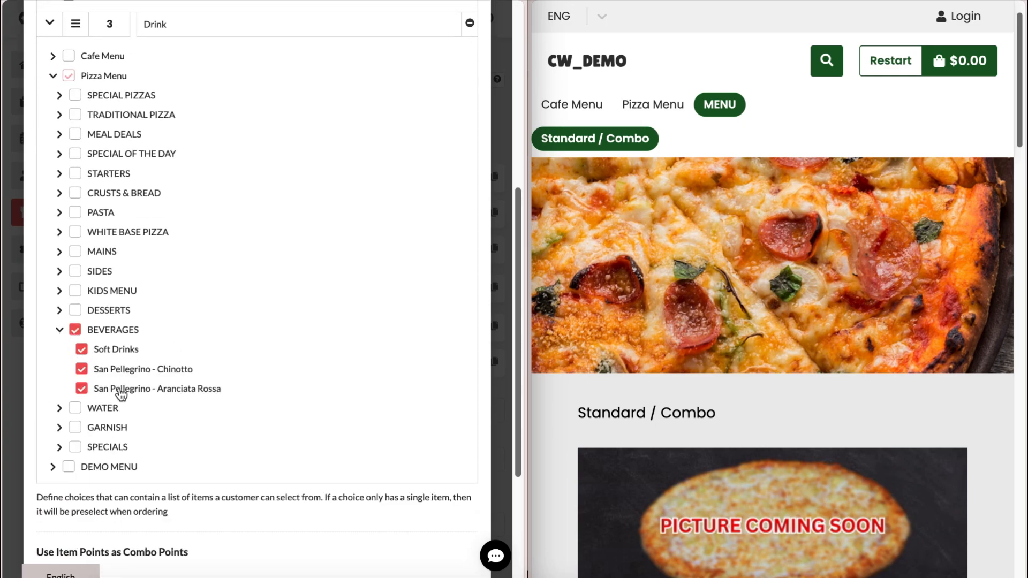
click(60, 330)
scroll(257, 280, down, 3)
click(267, 542)
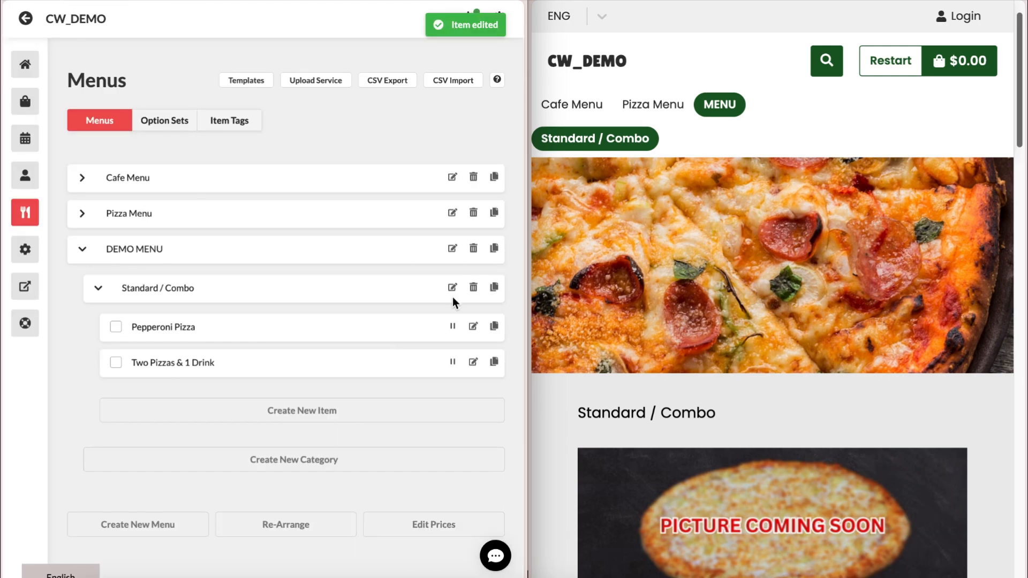
- Reload the storefront and open the 2 Pizzas + 1 Drink Special Deal card priced $25.99
key(ctrl+r)
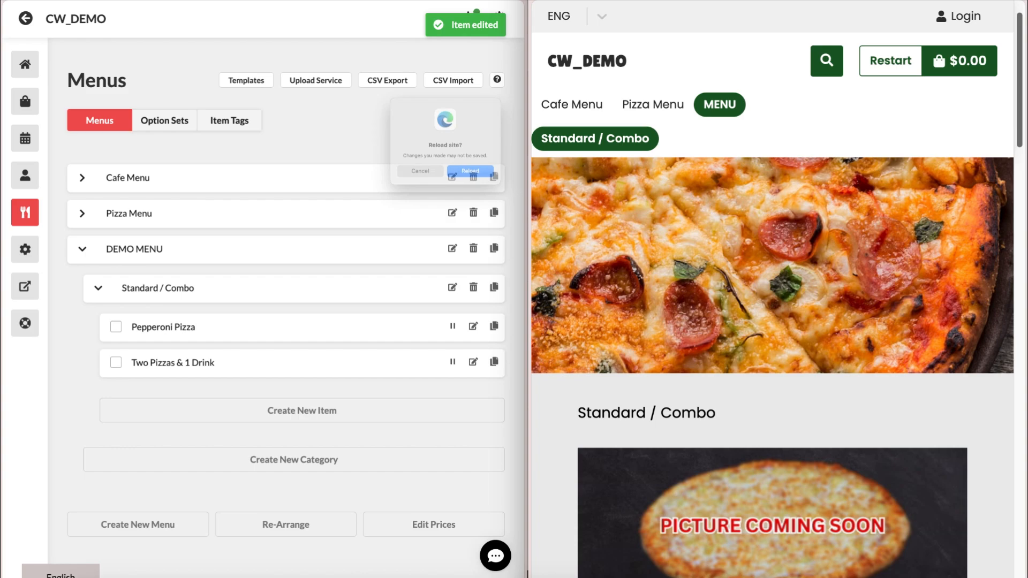
click(529, 200)
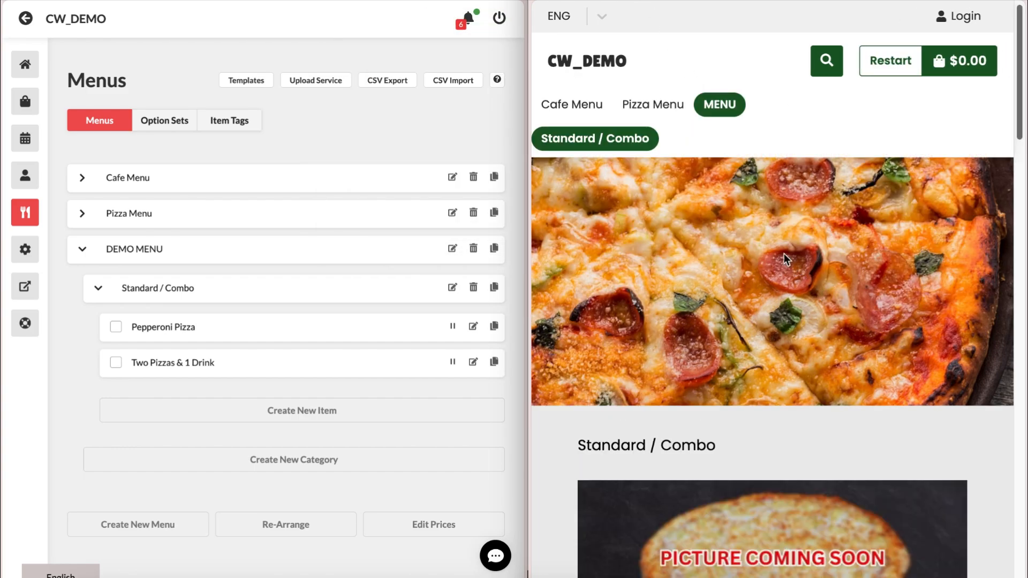
scroll(678, 203, down, 10)
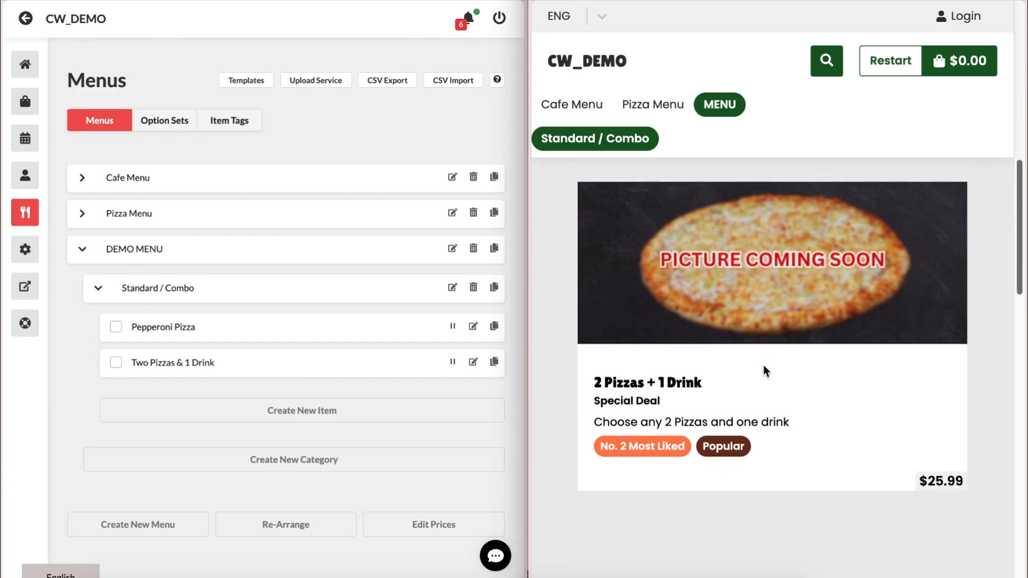
scroll(688, 423, up, 1)
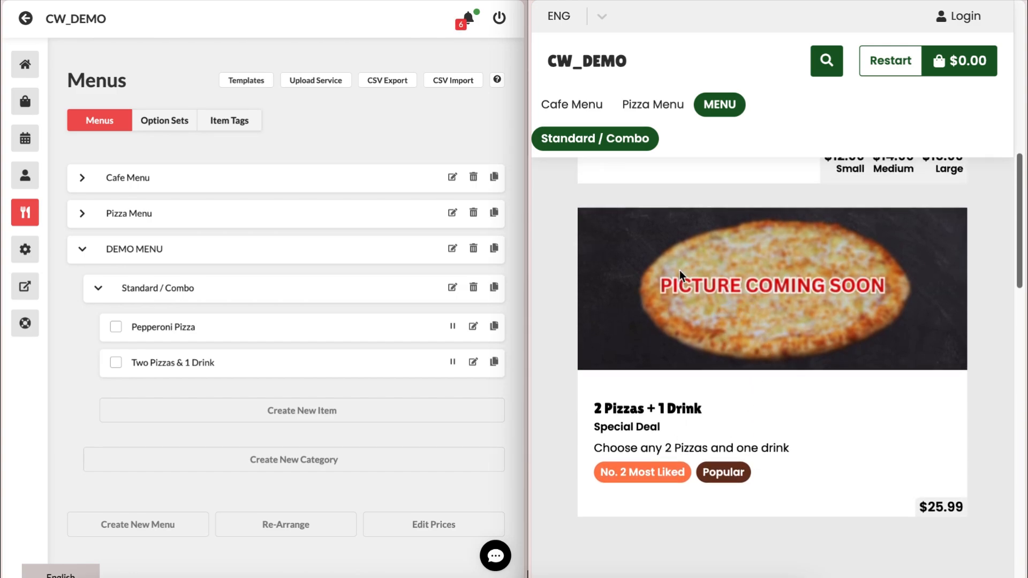
click(735, 384)
- Set the combo's first pizza to Piero's Prawns
click(734, 389)
click(755, 393)
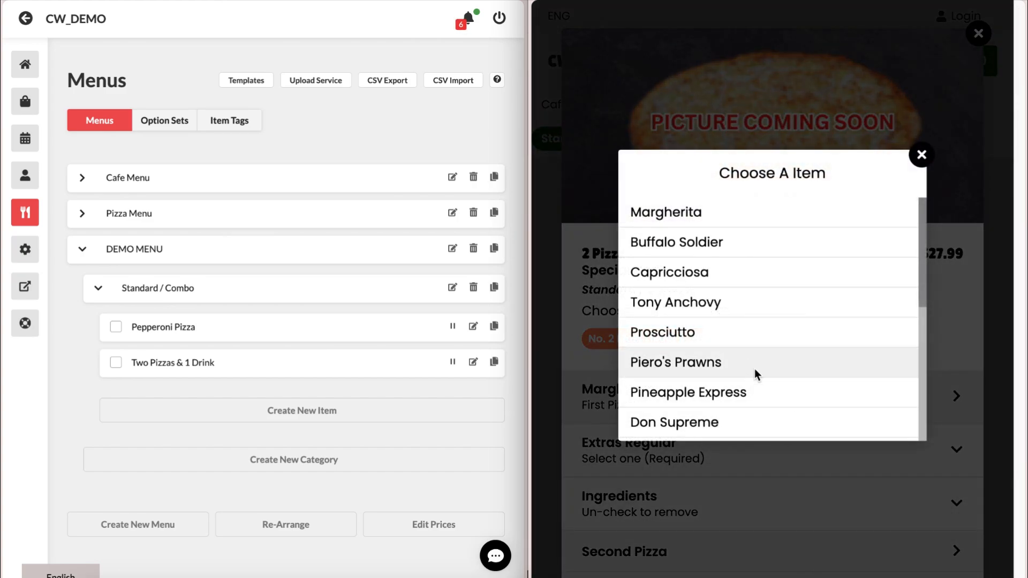
click(738, 344)
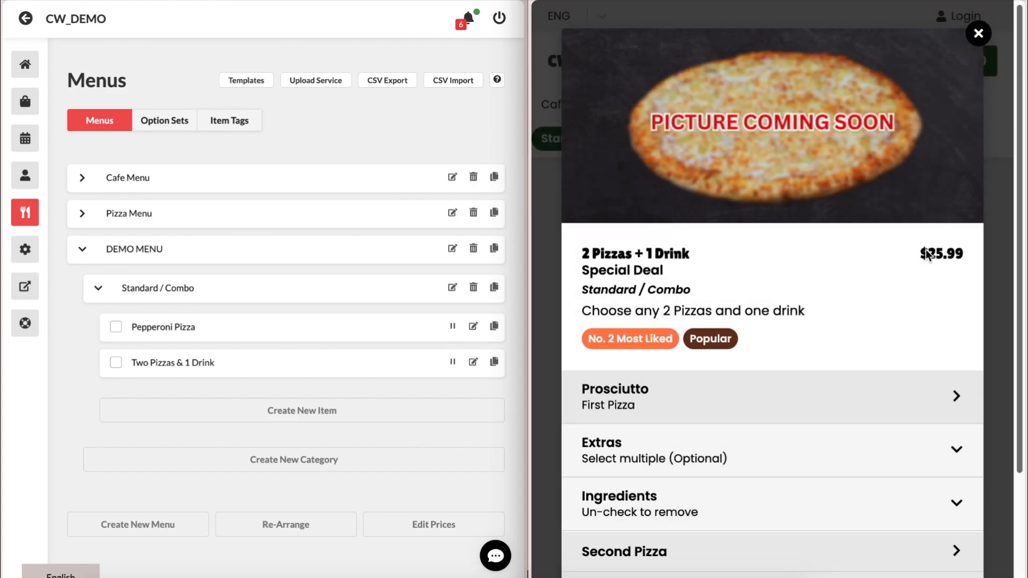
triple_click(964, 249)
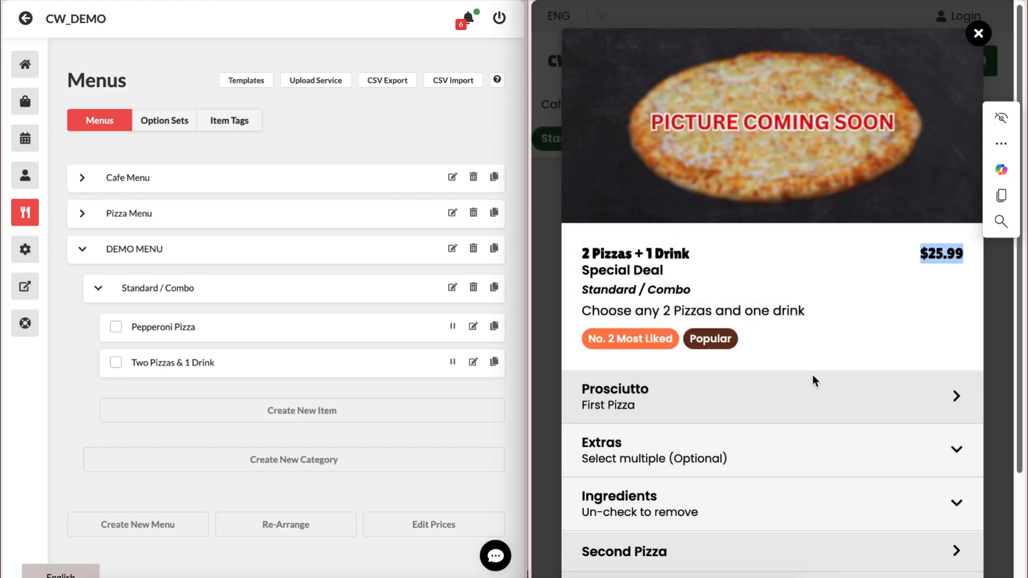
click(760, 400)
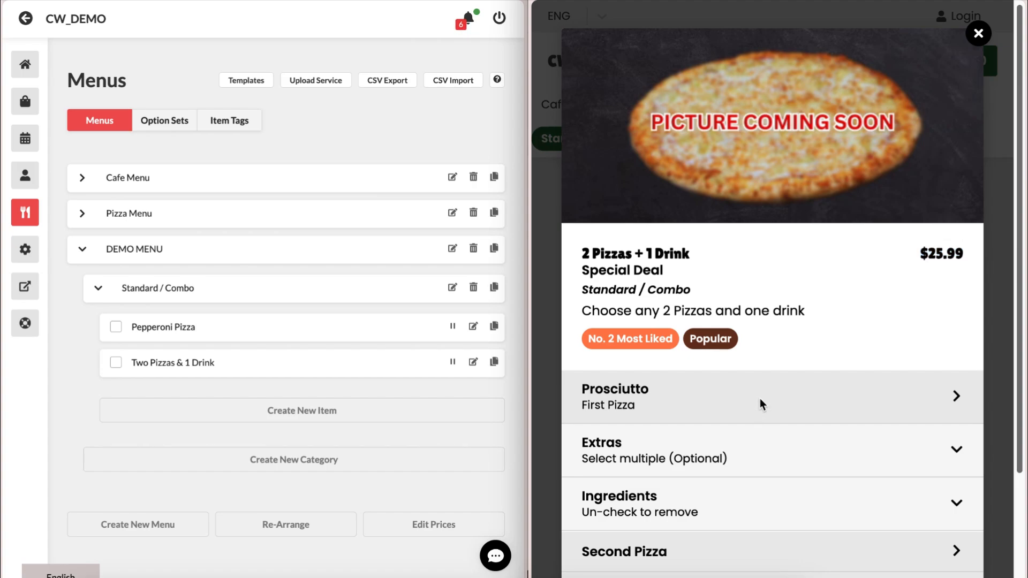
click(743, 370)
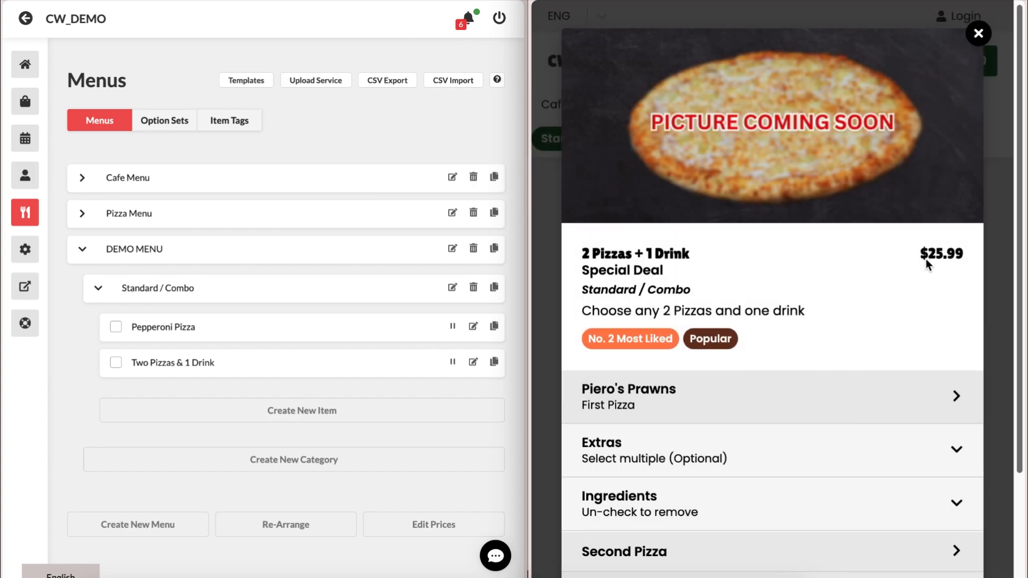
drag(926, 261, 987, 249)
click(945, 265)
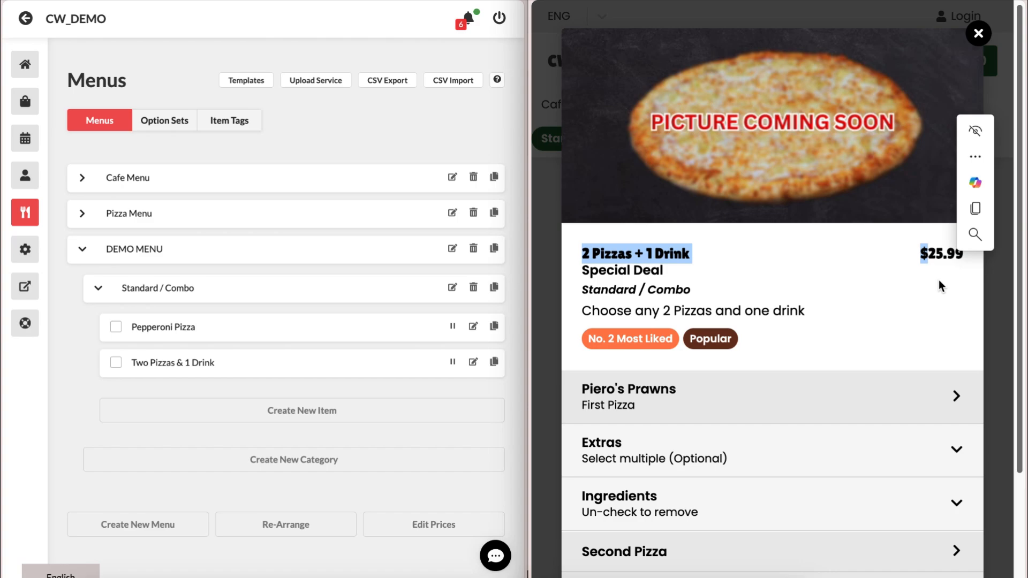
click(928, 282)
scroll(913, 300, down, 3)
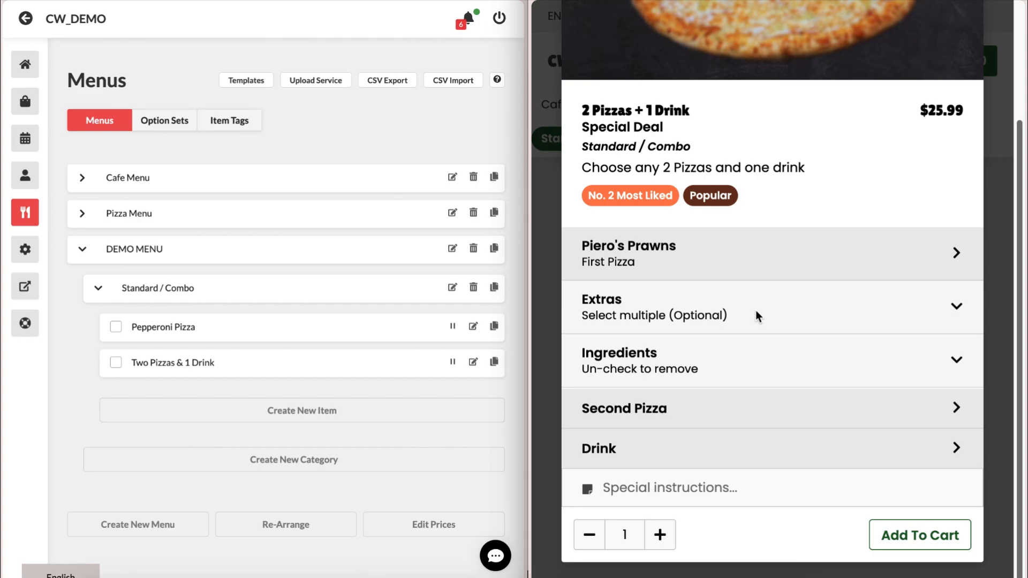
scroll(858, 450, up, 1)
- Choose Piero's Prawns as the second pizza, removing Tomato and Mozzarella
click(858, 449)
click(752, 370)
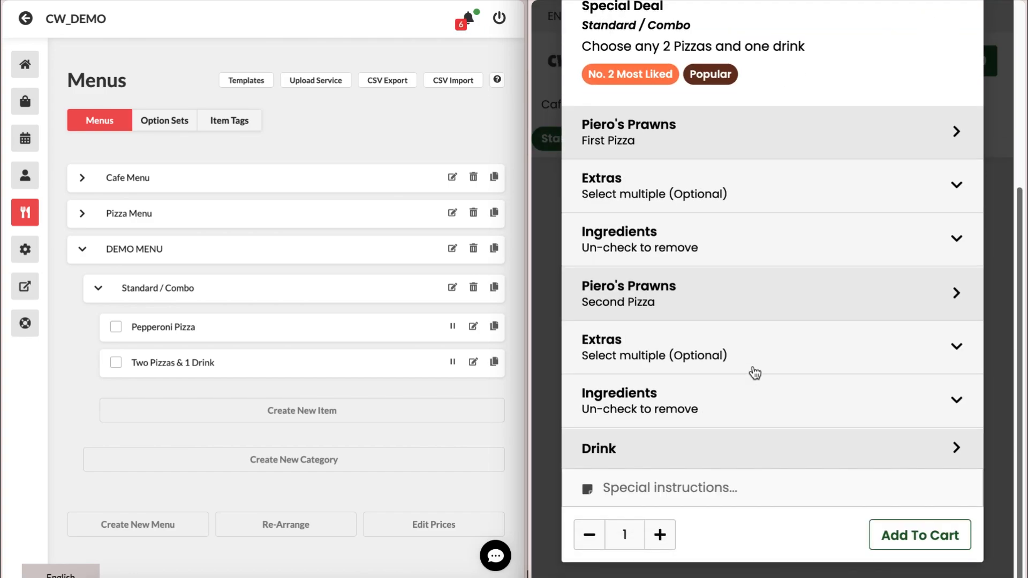
click(912, 412)
click(945, 456)
click(943, 481)
click(915, 426)
- Pick San Pellegrino - Aranciata Rossa as the drink and add the combo to the cart
click(904, 450)
click(719, 348)
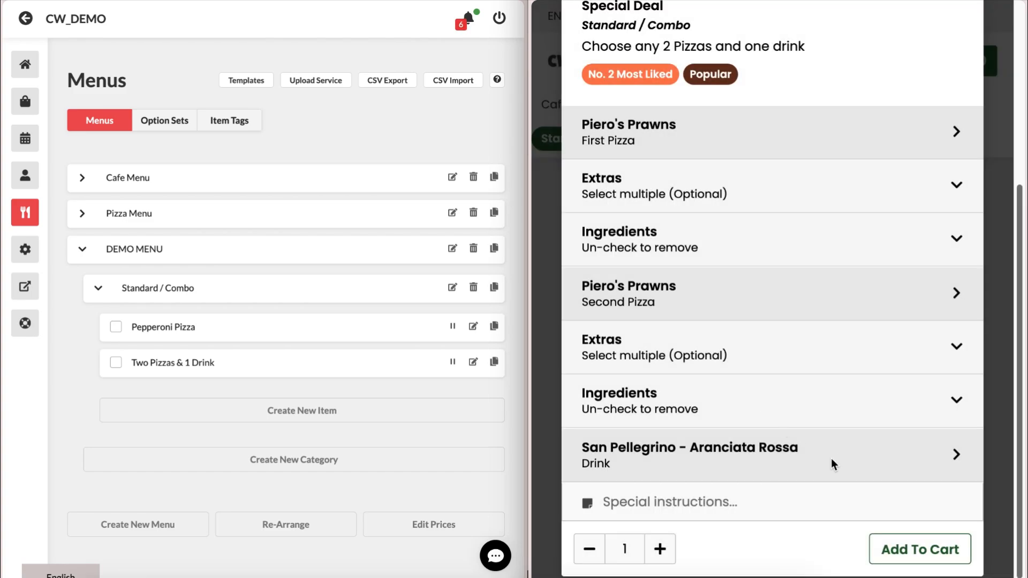
click(938, 537)
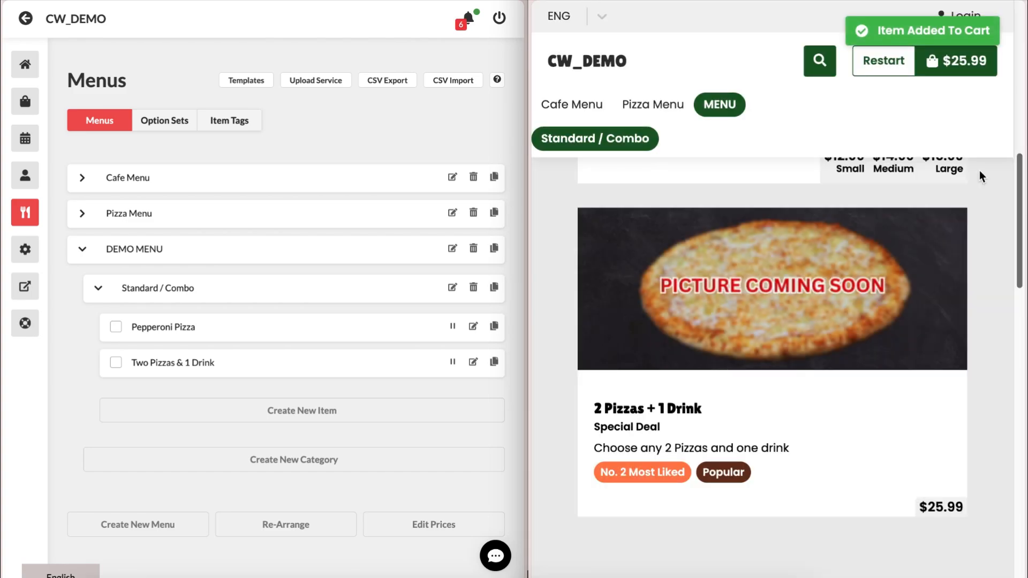
click(961, 74)
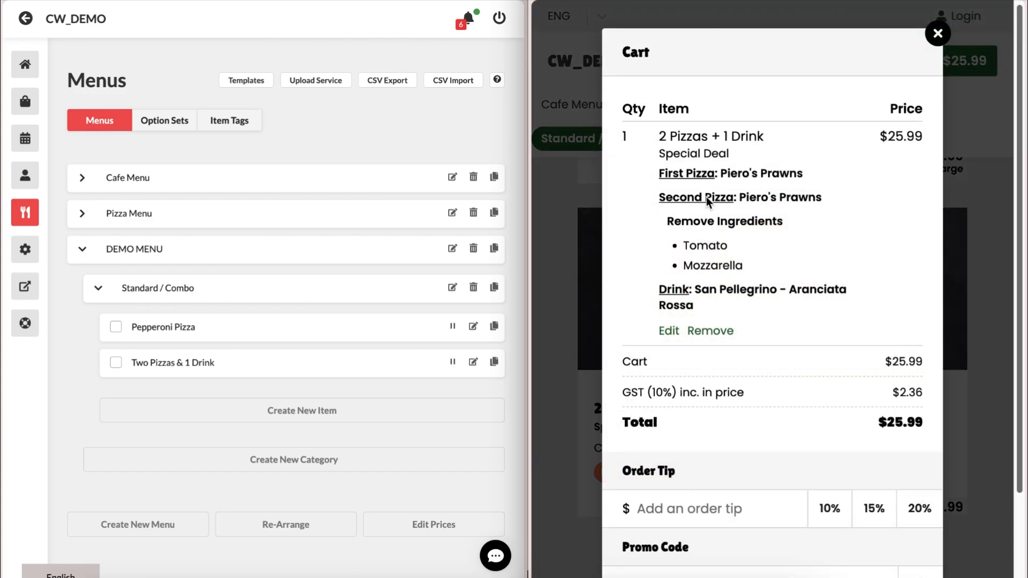
drag(662, 140, 764, 138)
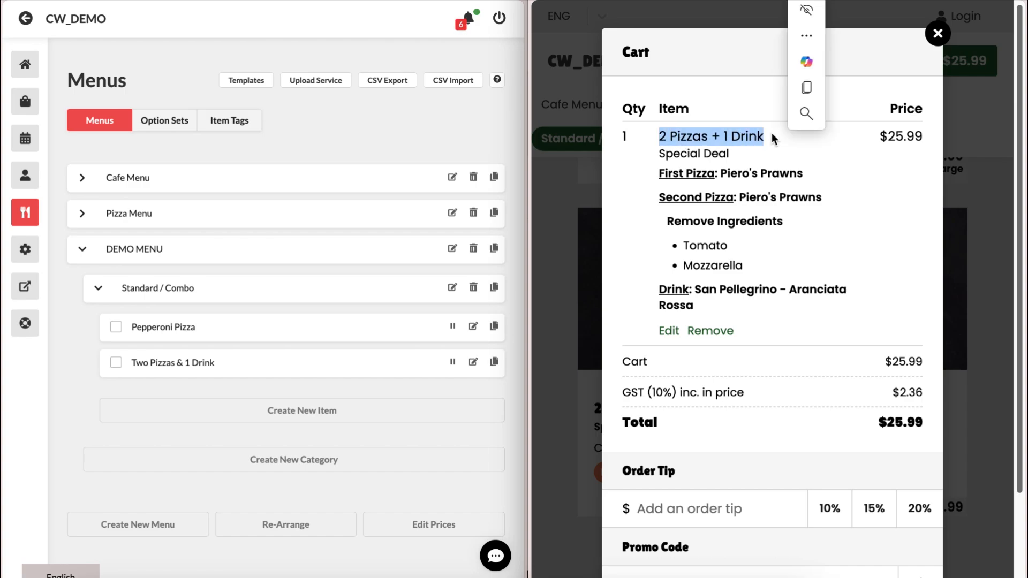
click(771, 242)
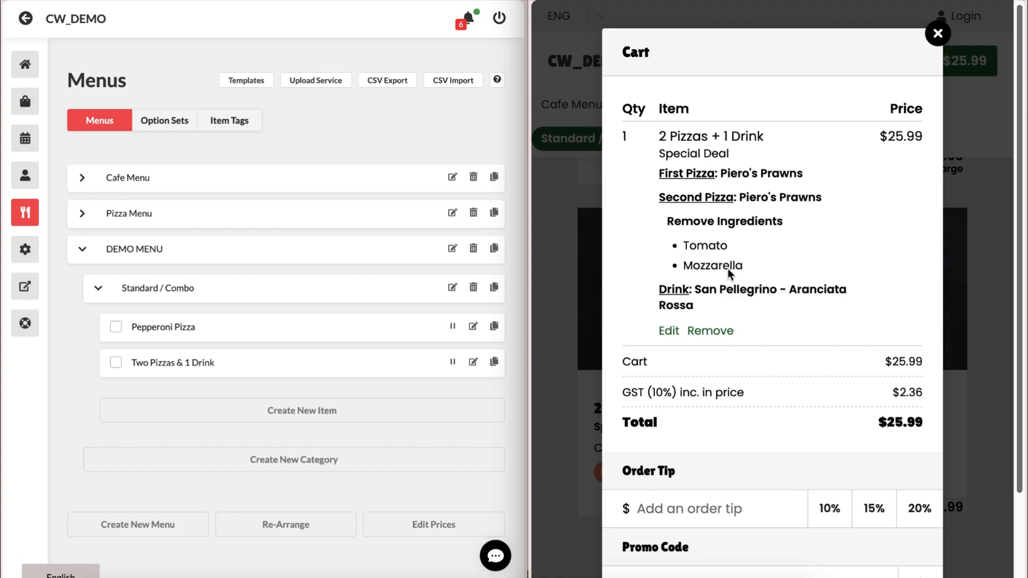
click(937, 33)
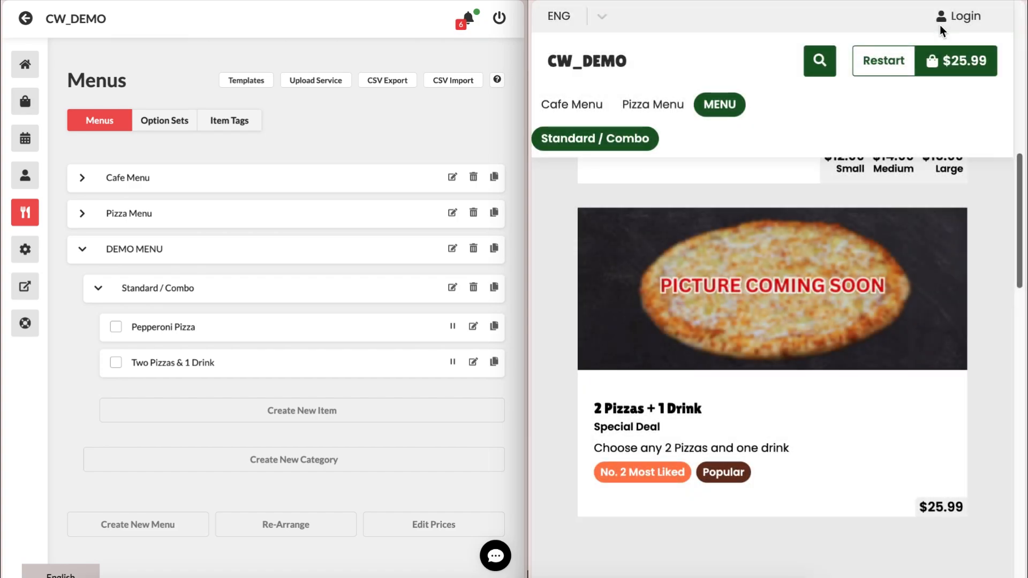